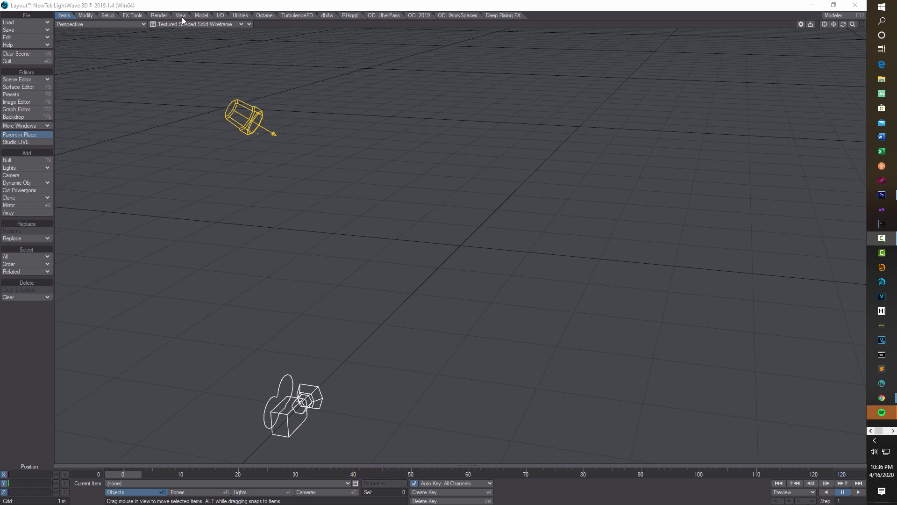
Step: Check that Use Legacy Volumetrics is enabled in the scene's volumetric render properties
click(158, 16)
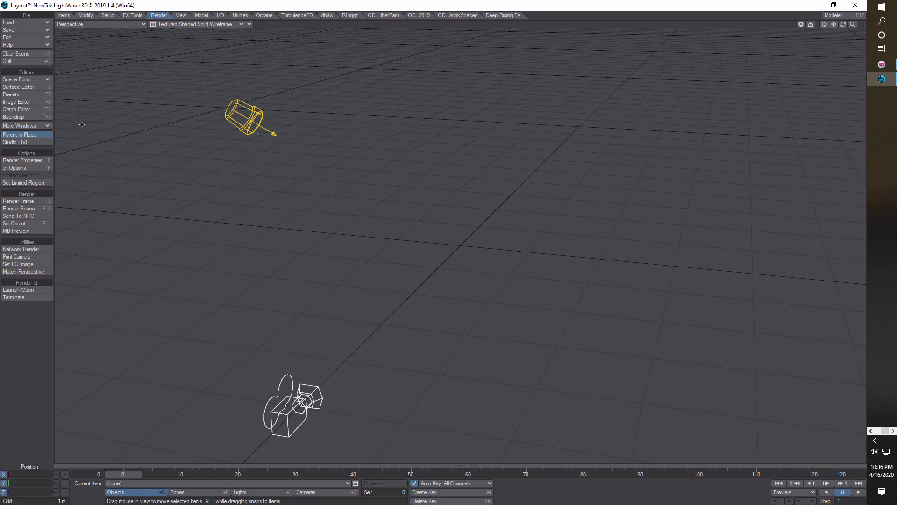
click(40, 161)
click(459, 68)
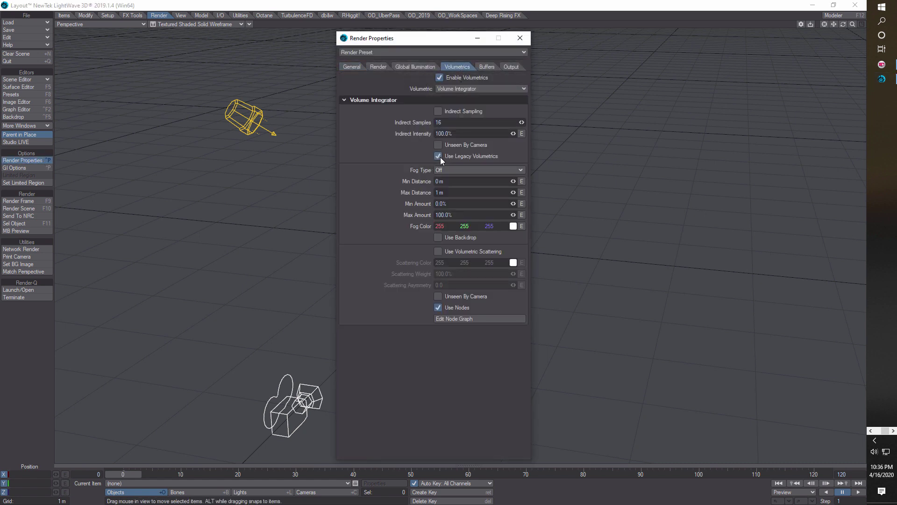
click(521, 39)
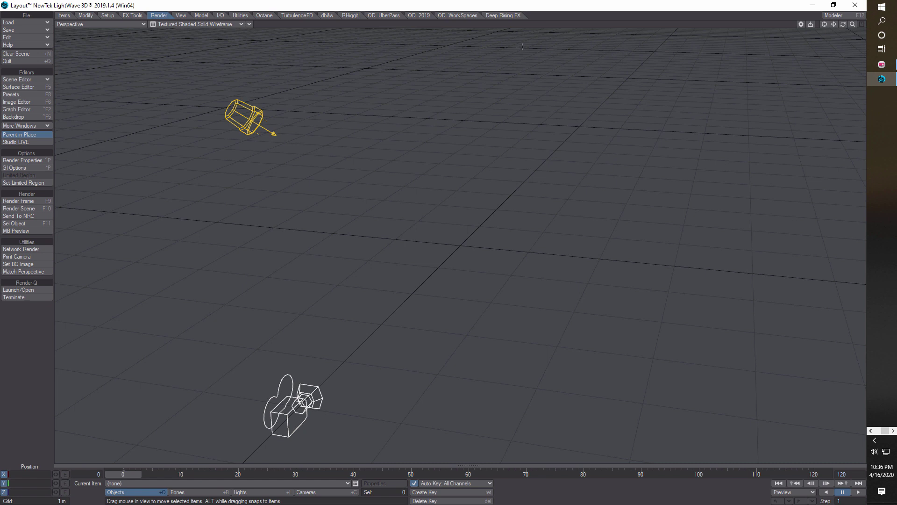
Step: Add a null object to the scene with the default name Null
click(64, 15)
click(29, 160)
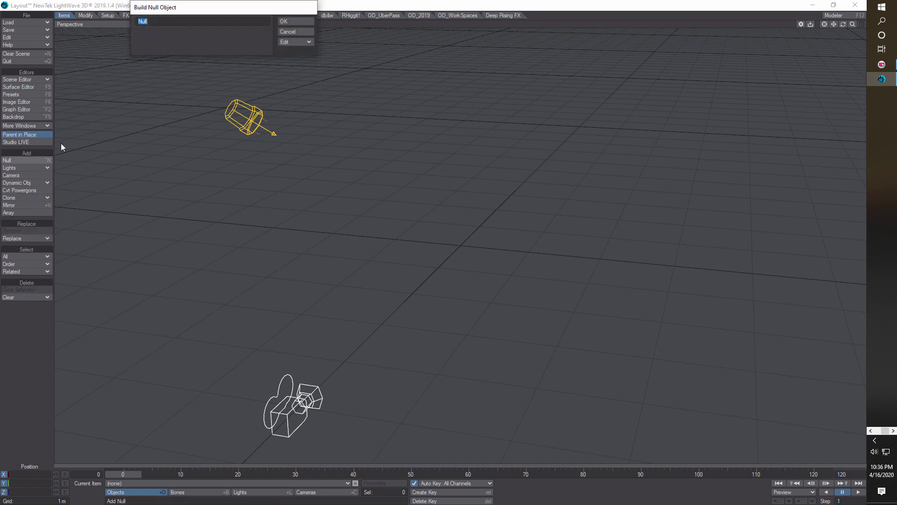
click(302, 21)
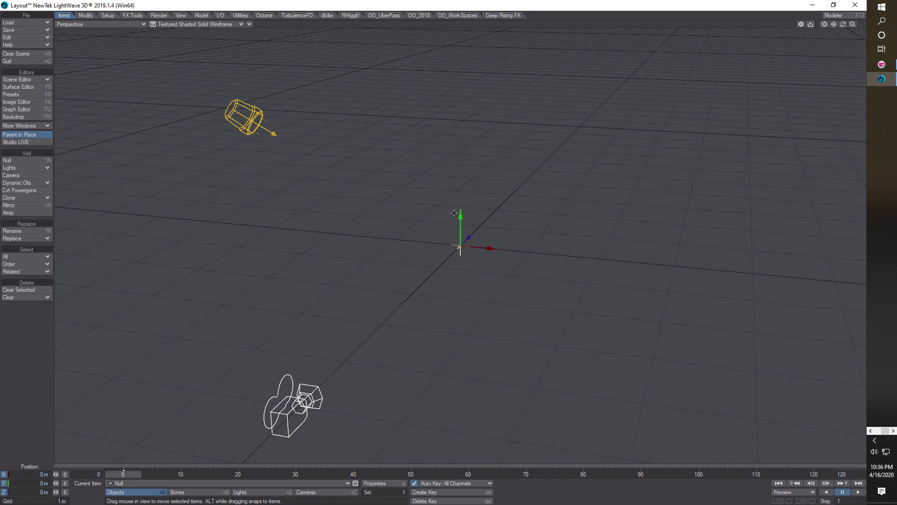
Step: Add an FX_Emitter to the Null object and display the emitter's settings
click(290, 16)
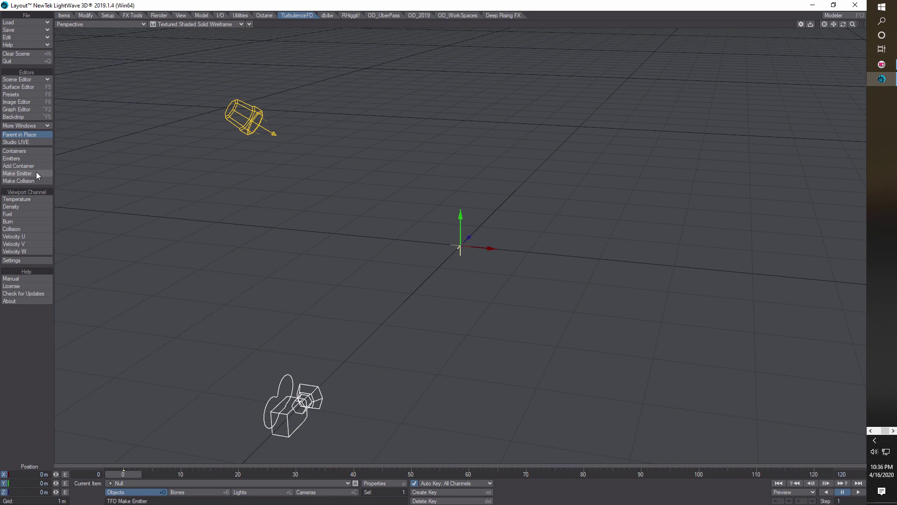
click(378, 484)
click(702, 167)
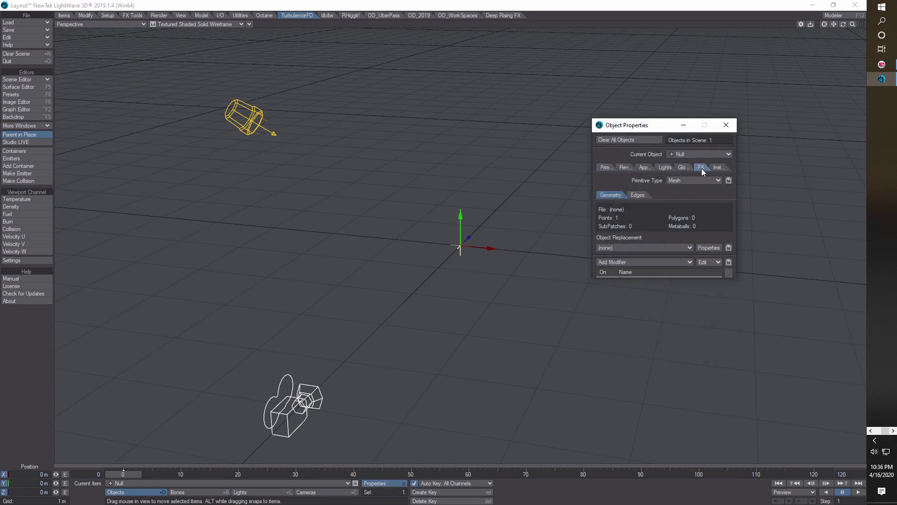
click(664, 177)
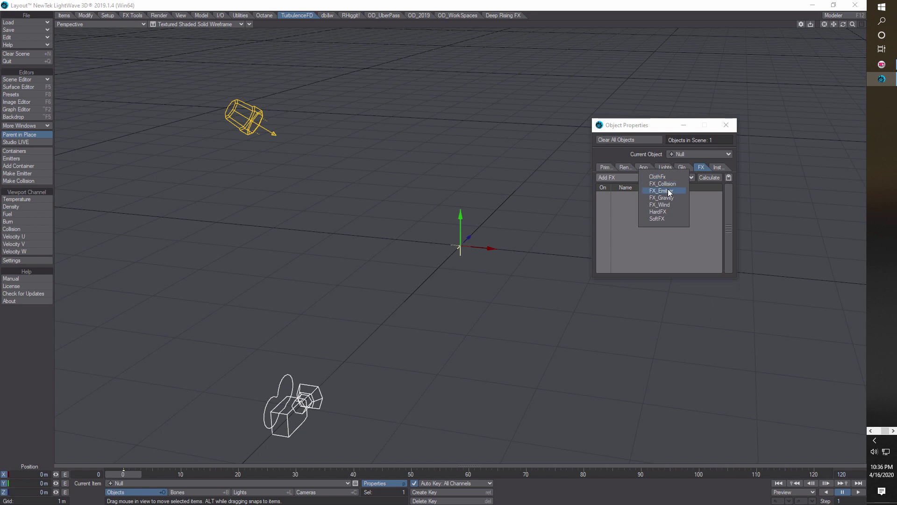
click(665, 190)
click(663, 194)
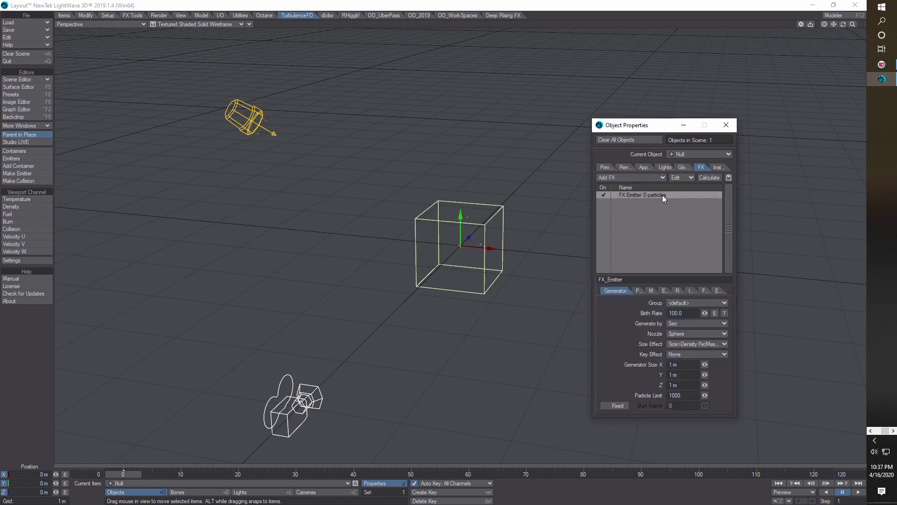
Step: Set the particle emitter's birth rate to 500, generated by Frame, with a particle limit of 2000
right_click(663, 195)
click(543, 318)
key(Return)
text(500)
click(722, 323)
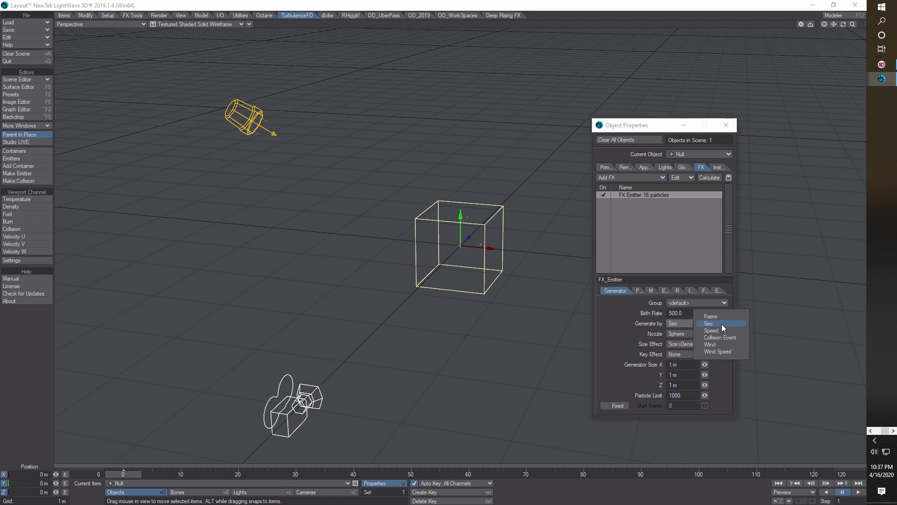
click(719, 316)
click(693, 394)
text(2000)
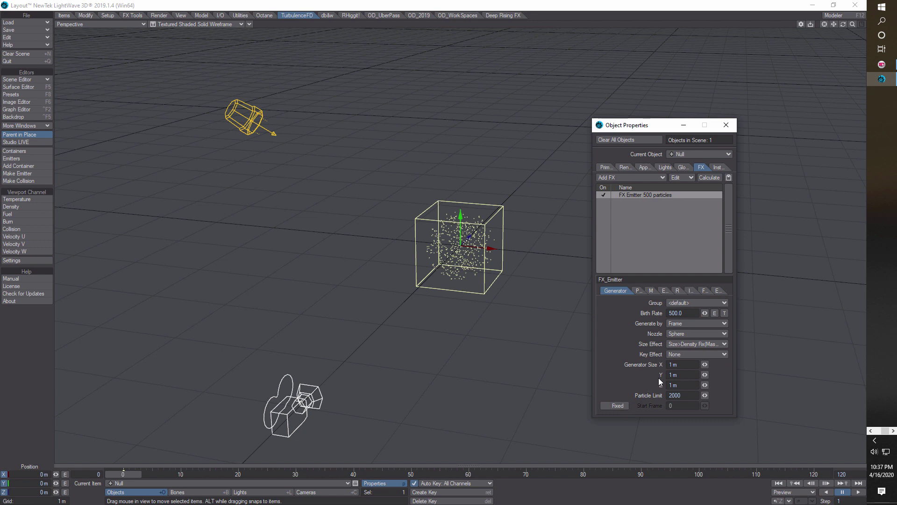
Step: Set the emitter's particle weight and resistance to 0 and its life time to 12 frames with a variation of 6
click(639, 290)
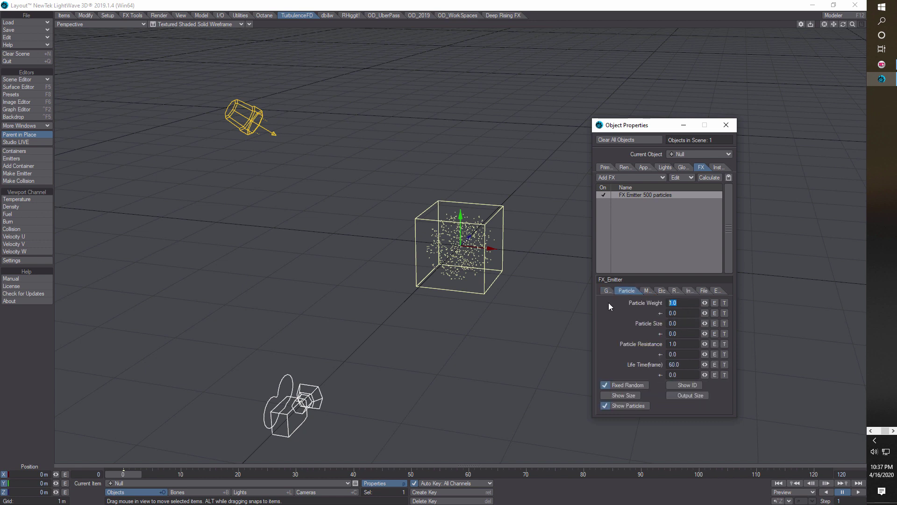
text(0)
click(679, 341)
text(0)
click(679, 364)
text(12)
click(685, 374)
text(6)
key(Return)
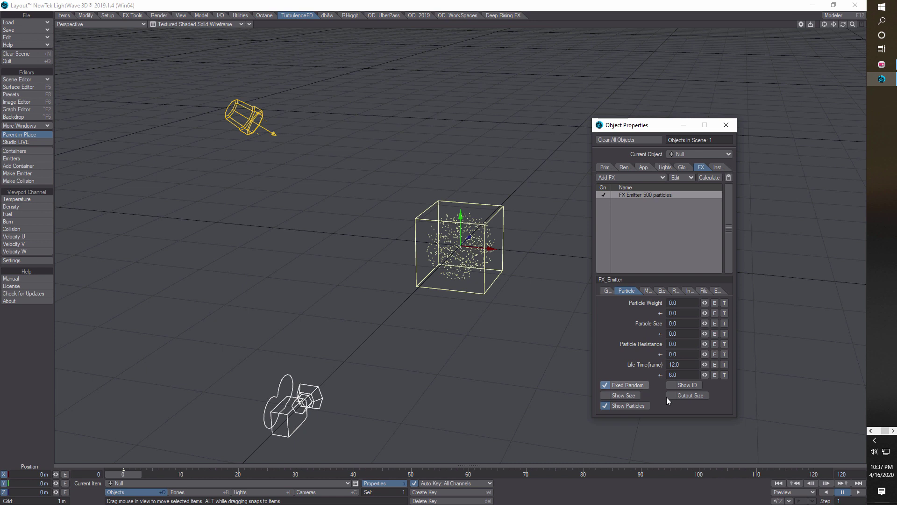
Step: Set the emitter's explosion velocity to 8 m/s and its Y gravity to -4
click(650, 290)
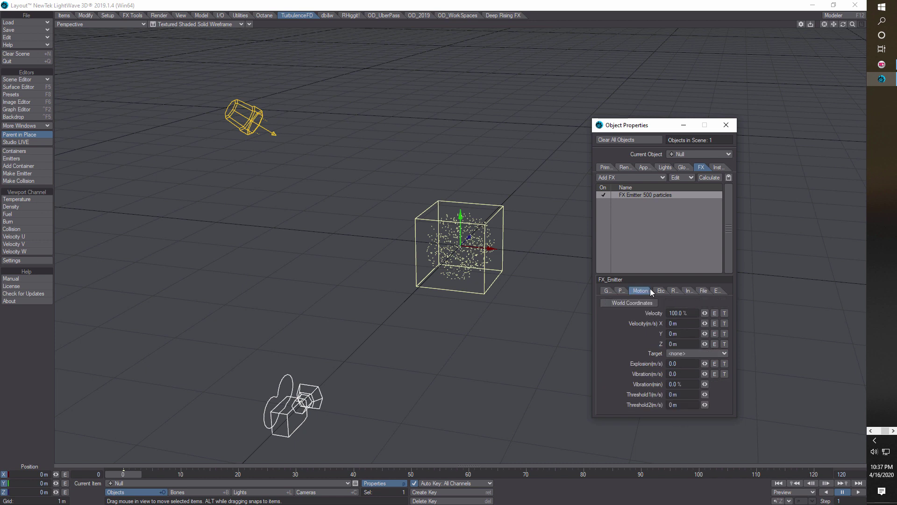
double_click(661, 363)
text(8)
key(Tab)
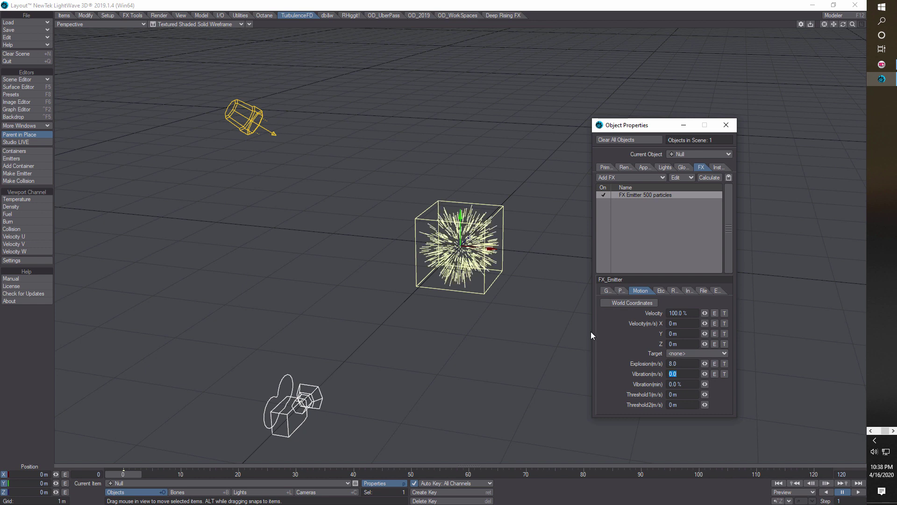
click(659, 290)
double_click(673, 312)
text(-4)
key(Tab)
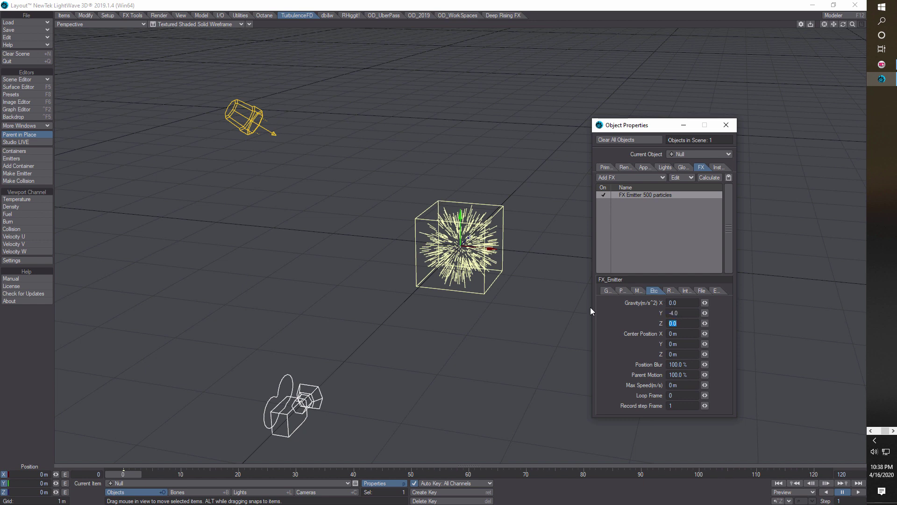
Step: Turn off Detect Interaction for the particle emitter and close the object properties
click(686, 290)
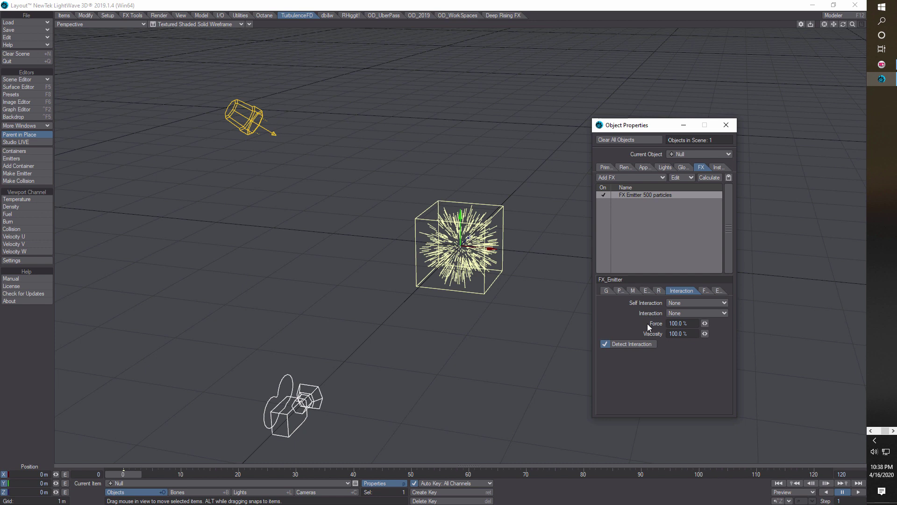
click(610, 343)
click(728, 125)
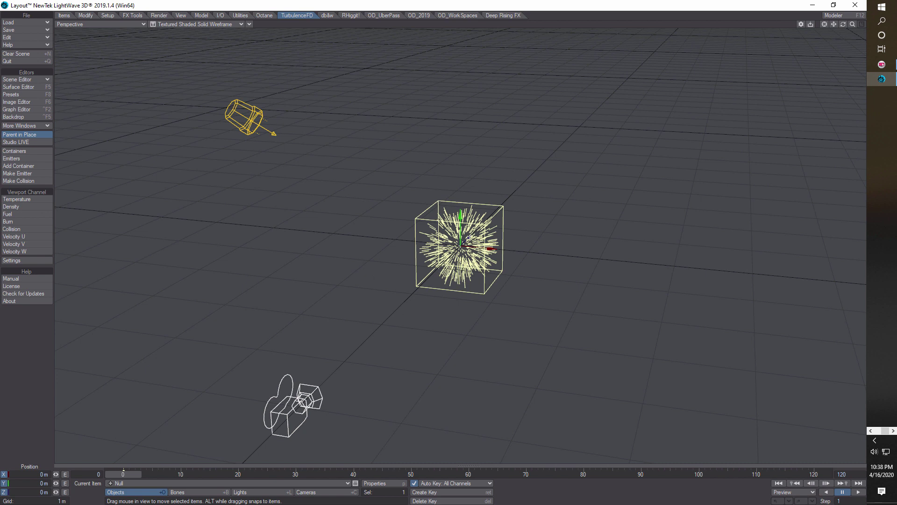
Step: Make the Null a TurbulenceFD fluid emitter and set its radius to 0.04 m
click(25, 172)
click(501, 138)
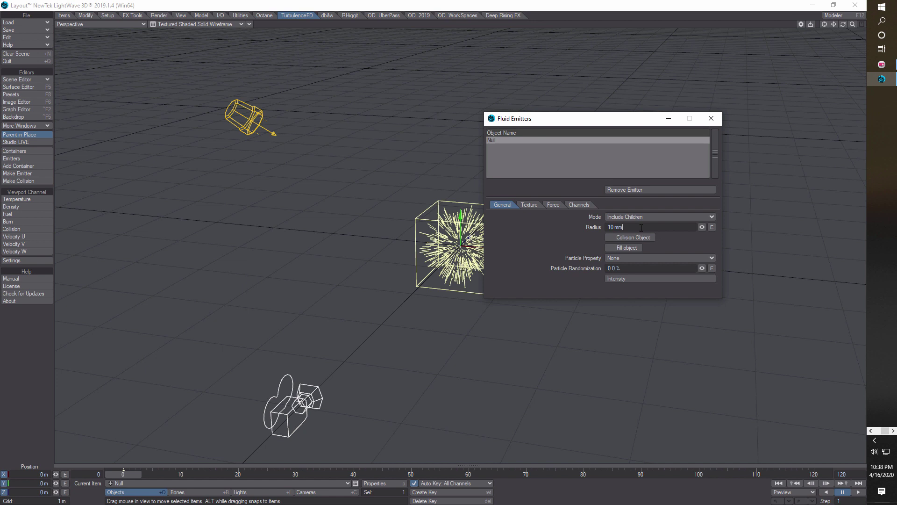
drag(623, 227, 556, 226)
text(.04)
key(Tab)
Step: Open the Particle Property Mapping intensity curve for the Null fluid emitter
click(613, 245)
click(634, 278)
drag(360, 198, 379, 175)
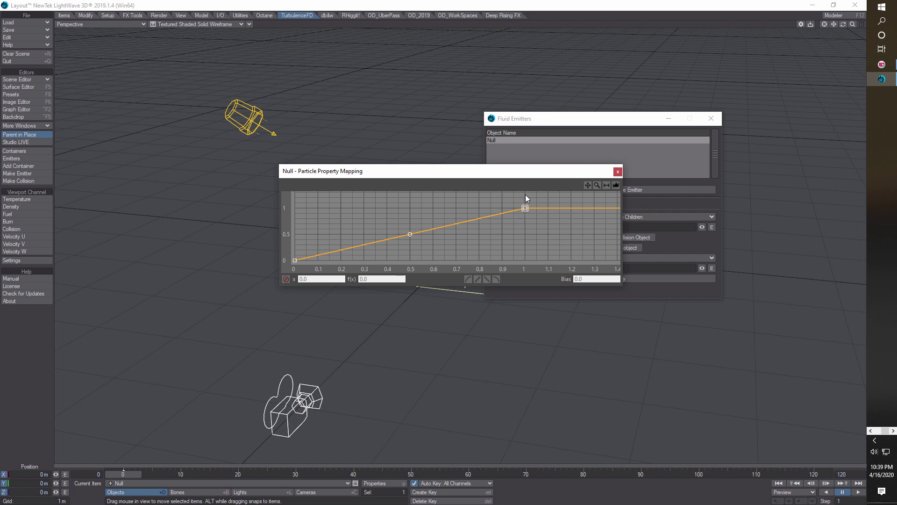
click(469, 220)
click(469, 220)
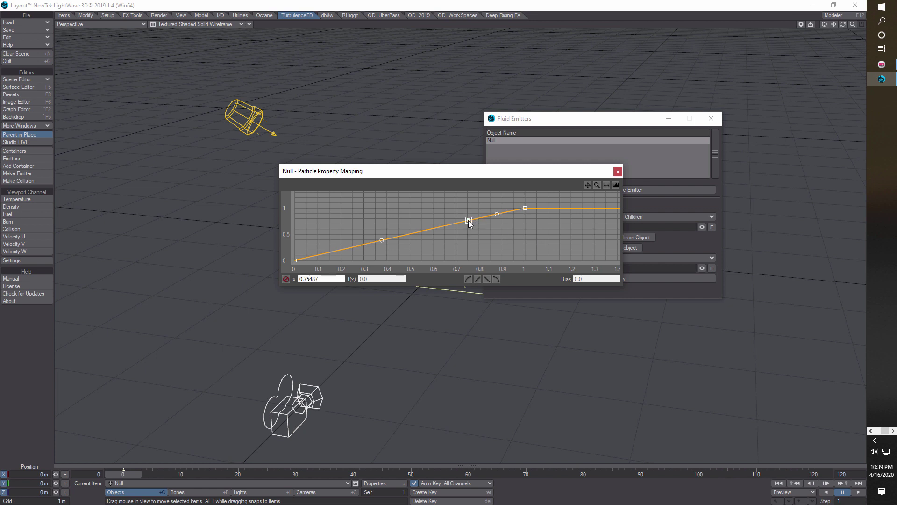
key(Delete)
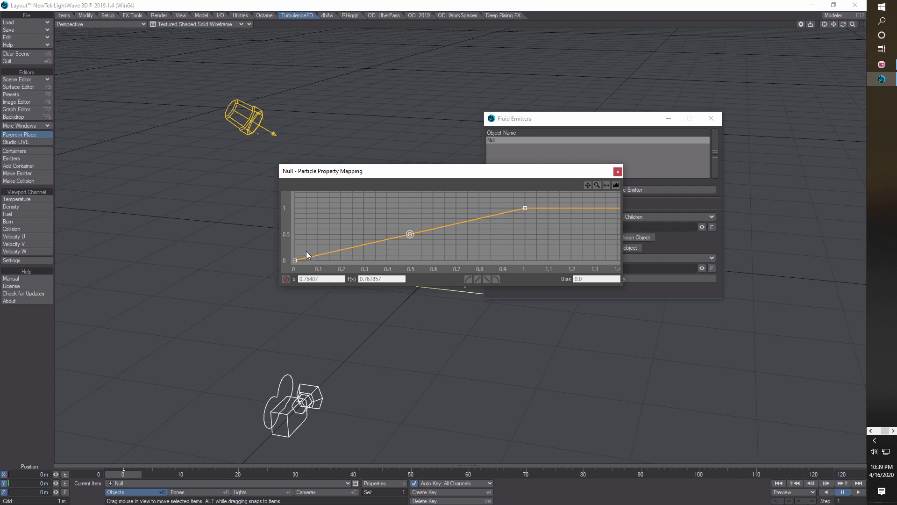
Step: Give the particle mapping curve smooth interpolation at its x 1 and x 0 points and close the curve editor
click(525, 209)
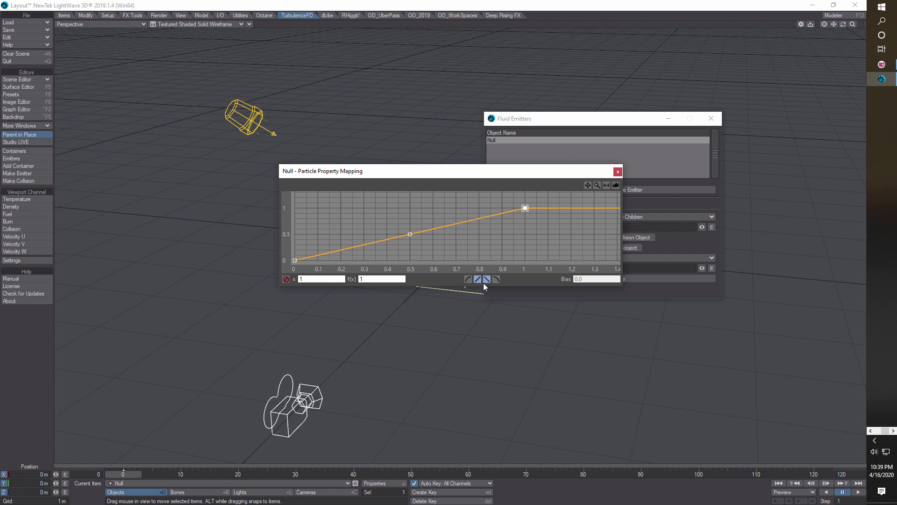
click(496, 279)
click(467, 281)
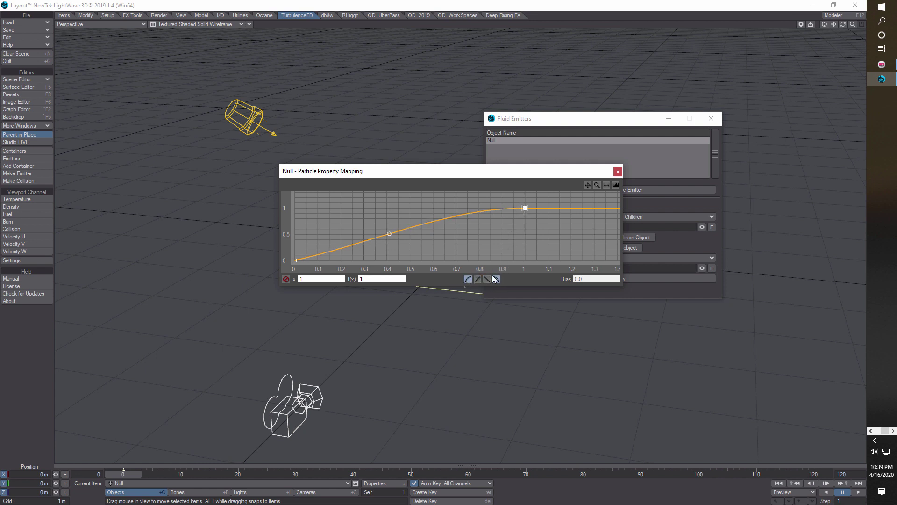
click(478, 279)
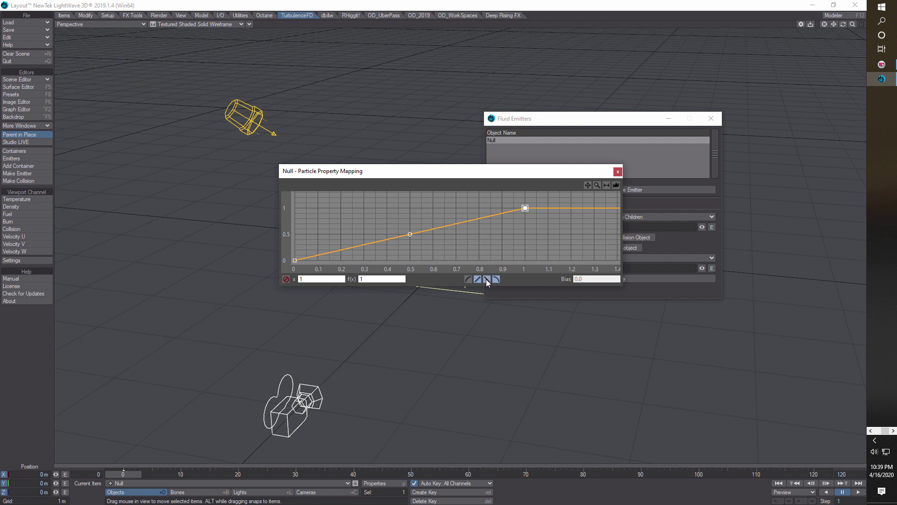
click(486, 279)
click(468, 279)
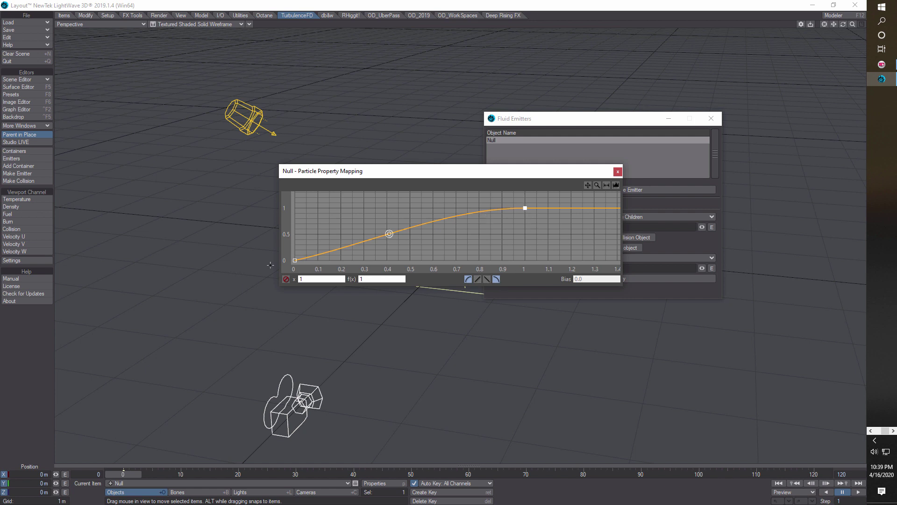
click(295, 261)
click(497, 280)
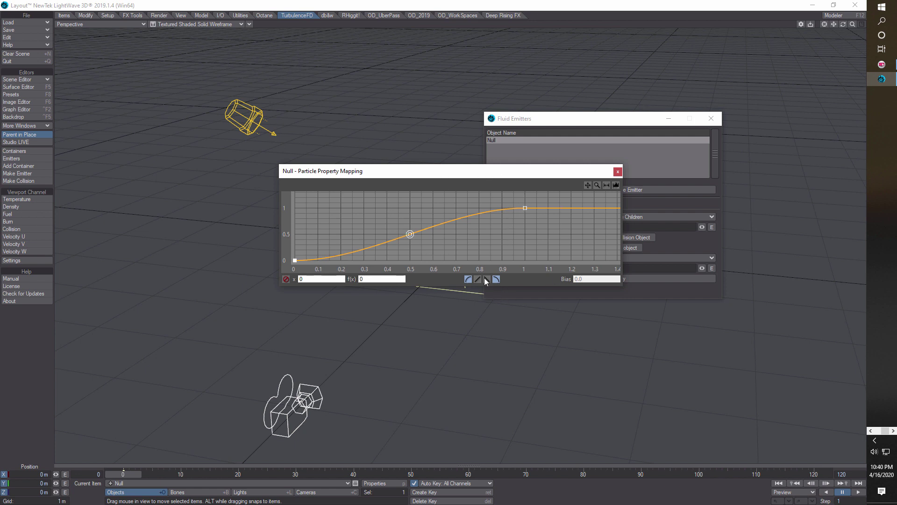
click(617, 171)
Step: Set the fluid emitter's volume texture octaves to 3 and volume texture speed to 4
click(531, 205)
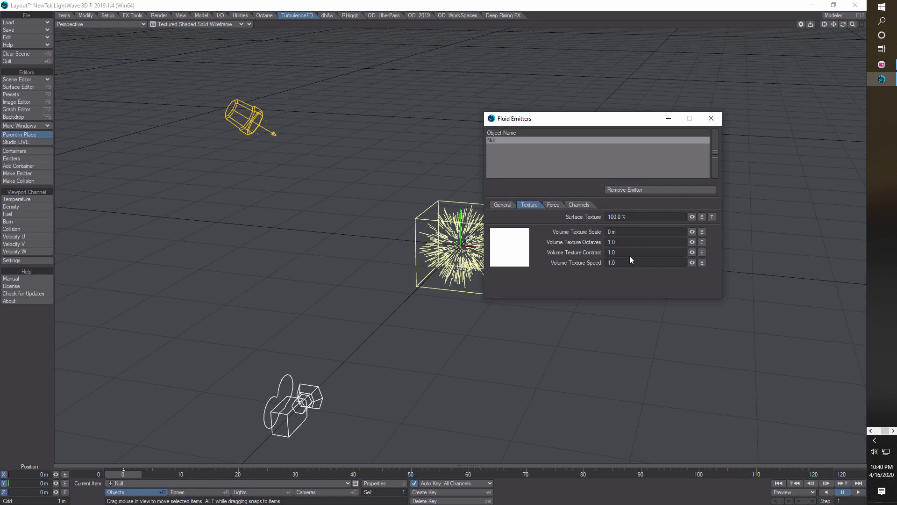
drag(629, 244, 554, 242)
text(3)
key(Tab)
key(Tab)
text(4)
key(Tab)
Step: Set the fluid emitter's force velocity scale to 900
click(553, 204)
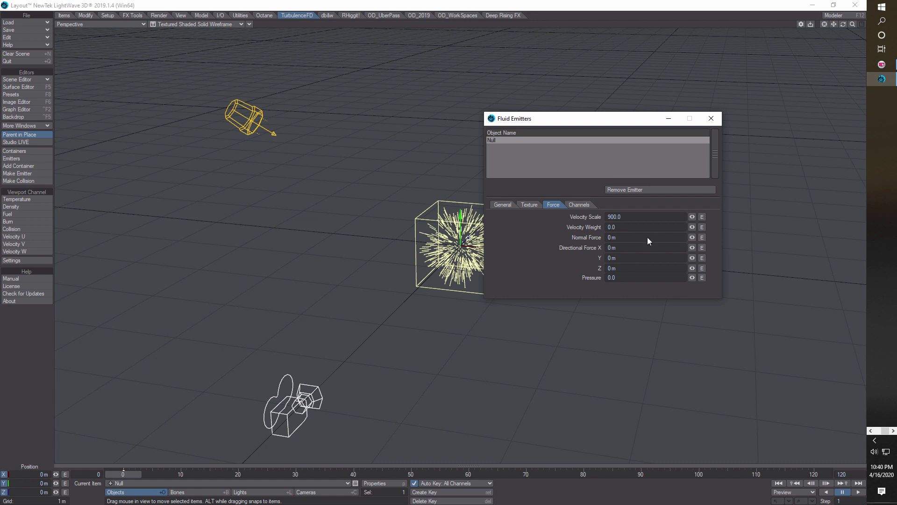
key(Return)
key(BackSpace)
key(Return)
Step: Set the emitter's fuel and burn channels to 5 each and close the fluid emitter settings
click(580, 204)
click(577, 270)
text(5)
key(Return)
text(5)
key(Return)
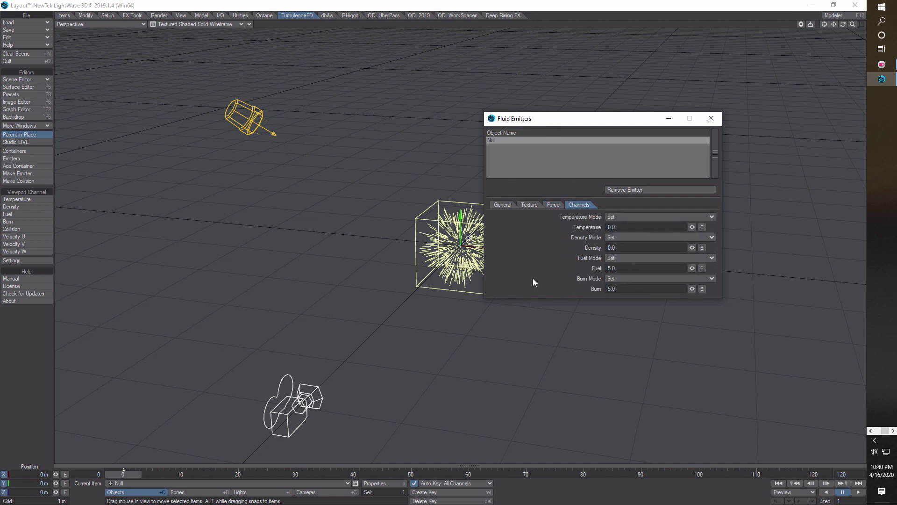
click(711, 119)
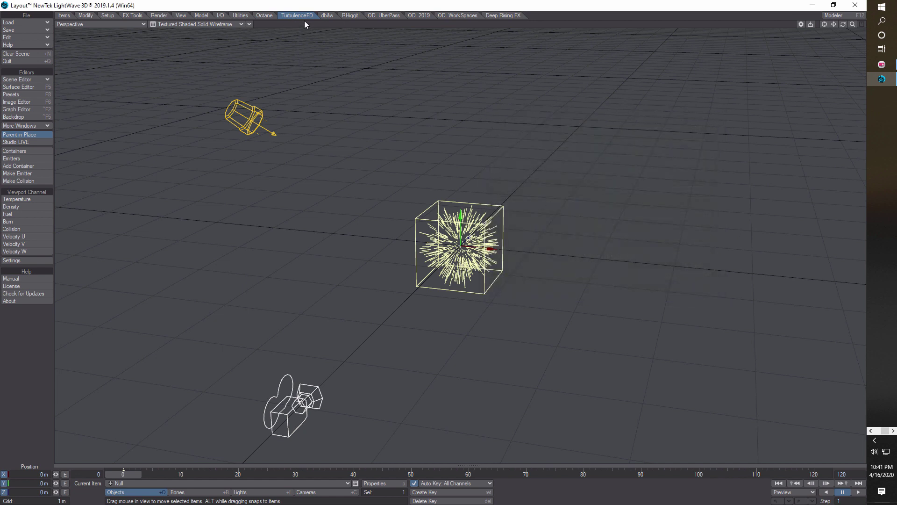
Step: Add a TurbulenceFD fluid container and move its settings window clear of the container in the viewport
click(22, 164)
click(509, 157)
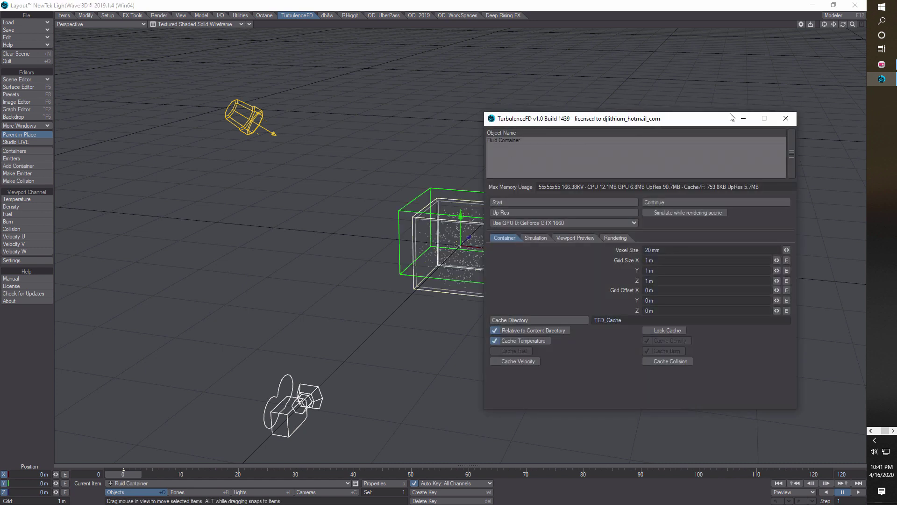
drag(703, 118, 693, 98)
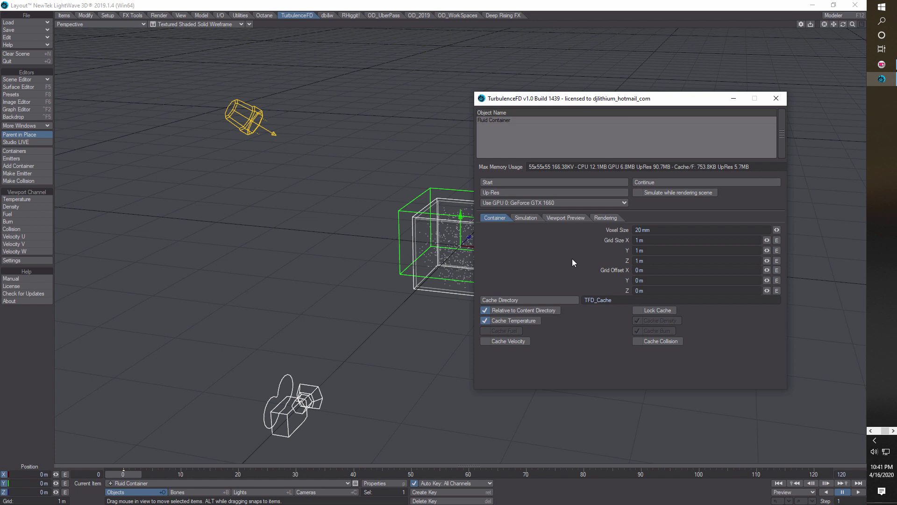
drag(668, 103, 713, 104)
Step: Set the fluid container's grid size to 10 m in X, 12 m in Y and 10 m in Z
click(701, 242)
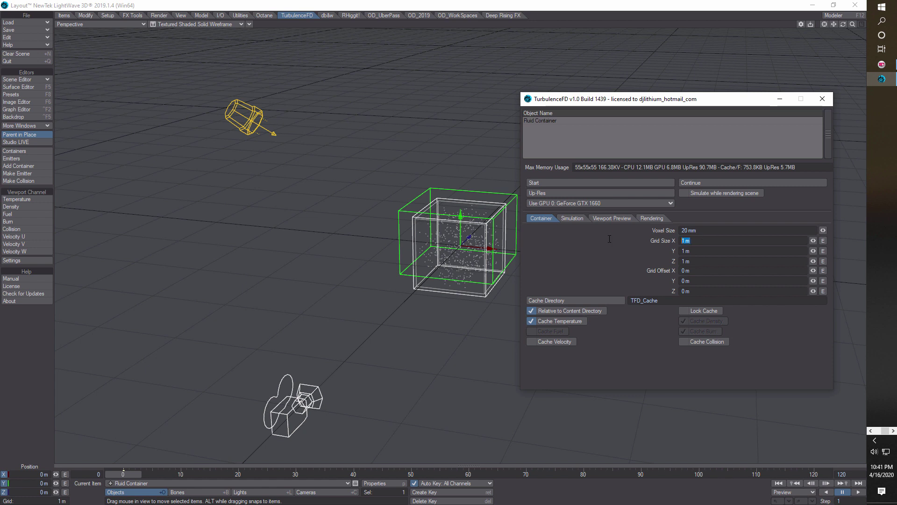
text(10)
key(Tab)
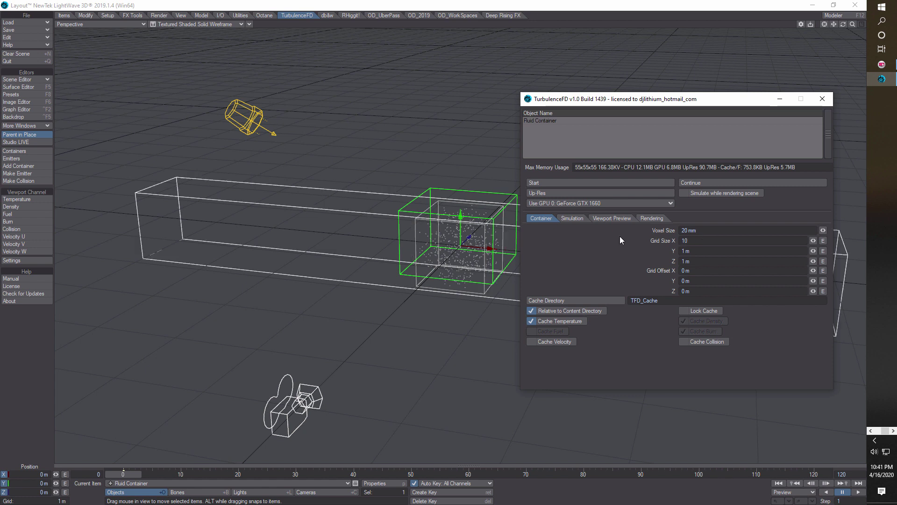
text(12)
key(Tab)
text(10)
key(Tab)
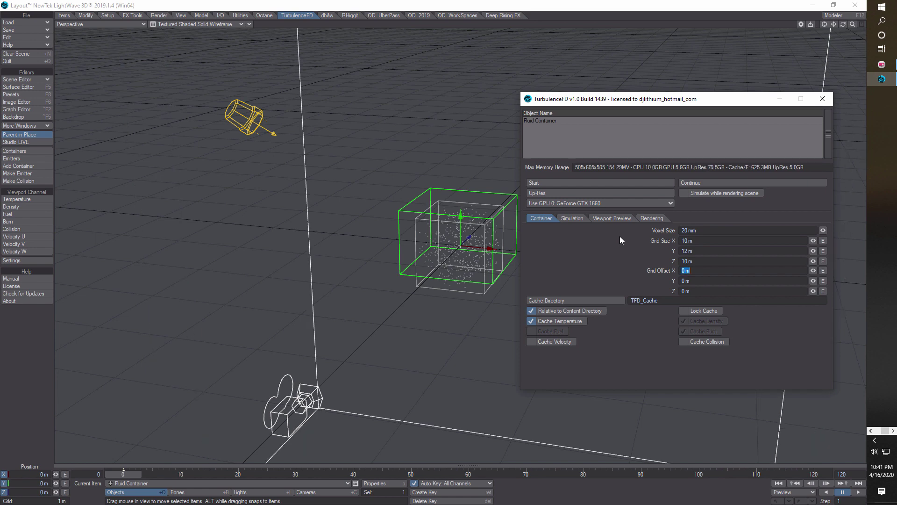
Step: Set the fluid container's Y grid offset to 5.75 m
drag(748, 98, 803, 232)
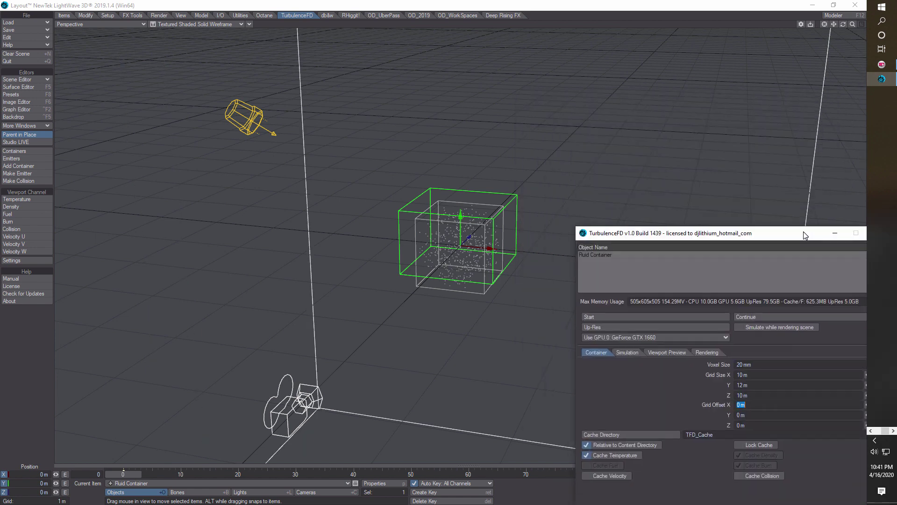
drag(853, 25, 824, 31)
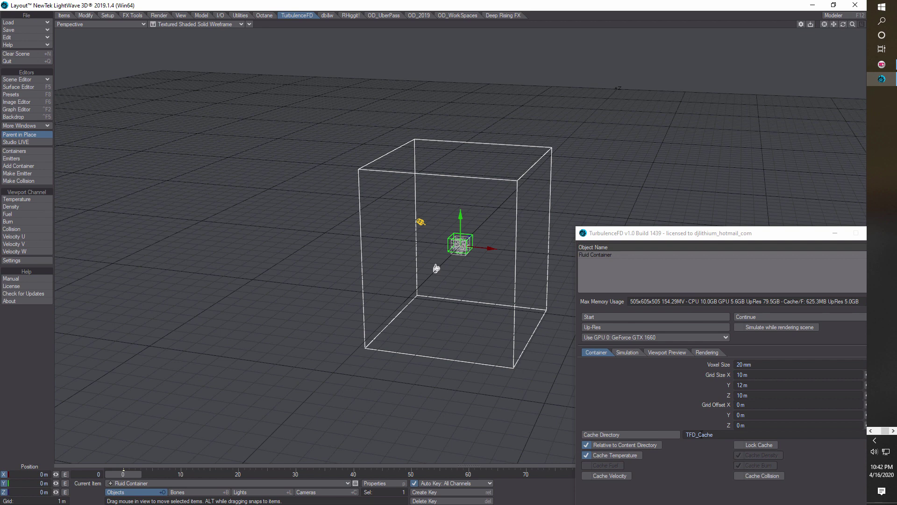
click(738, 415)
double_click(739, 415)
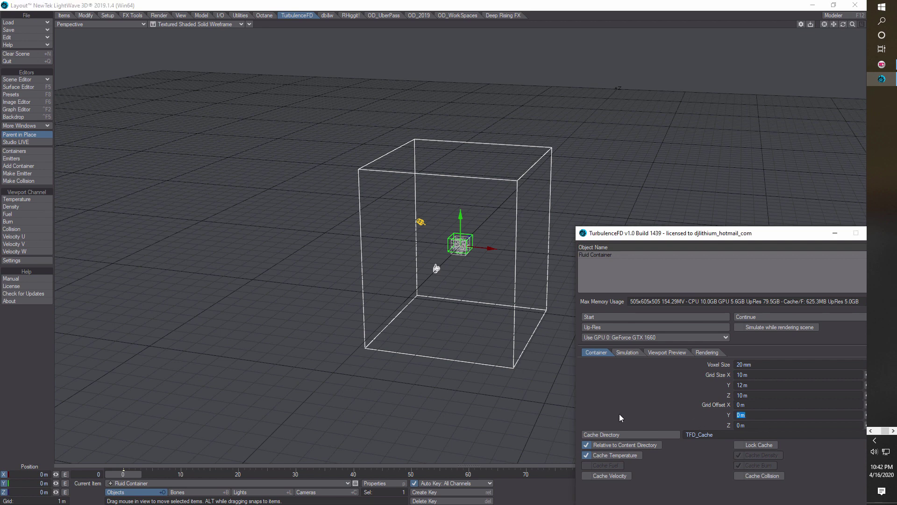
text(5.75)
key(Tab)
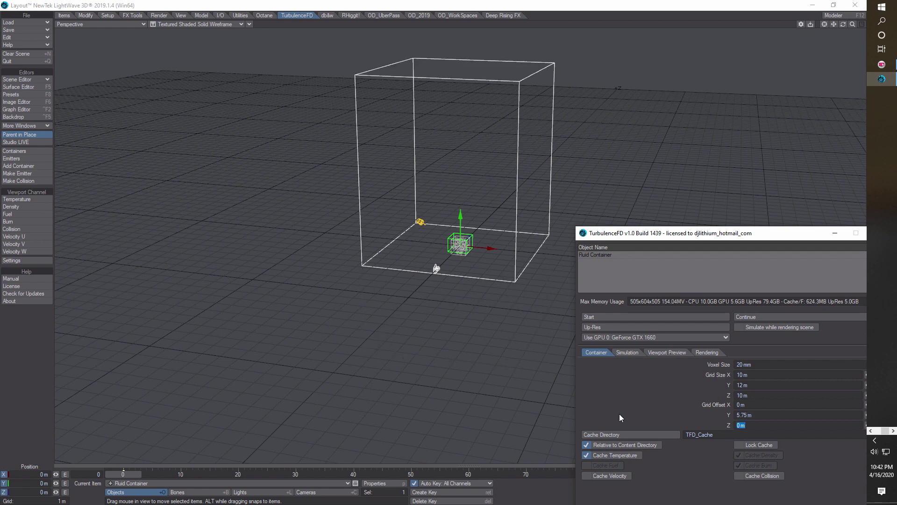
Step: Frame the whole container in perspective, match the camera to that view and switch the viewport to the current camera
drag(843, 24, 823, 27)
mouse_move(456, 248)
alt+mouse_down()
mouse_move(425, 251)
mouse_move(422, 258)
mouse_move(439, 250)
mouse_move(420, 261)
mouse_move(451, 250)
mouse_move(450, 239)
alt+mouse_up()
alt+drag(469, 269, 470, 265)
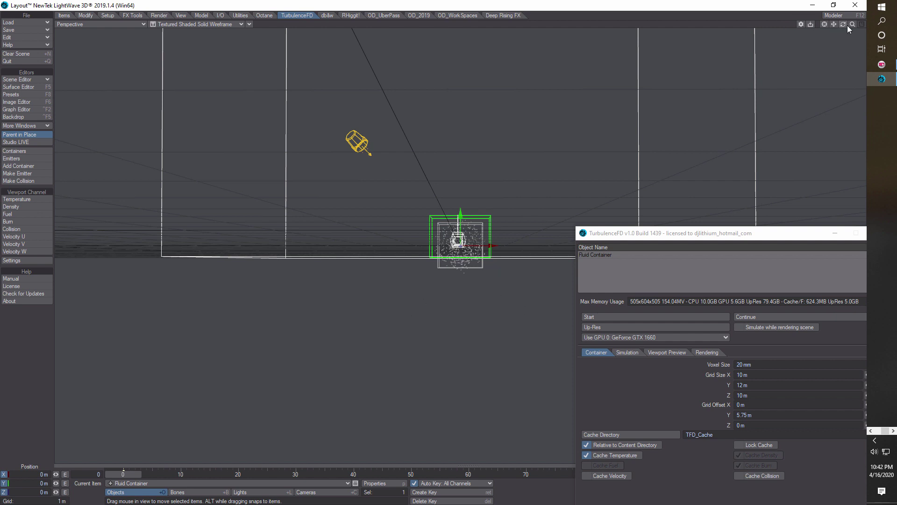
mouse_move(851, 23)
mouse_down()
mouse_move(851, 33)
mouse_move(833, 25)
mouse_move(834, 46)
mouse_move(843, 24)
mouse_move(866, 24)
mouse_up()
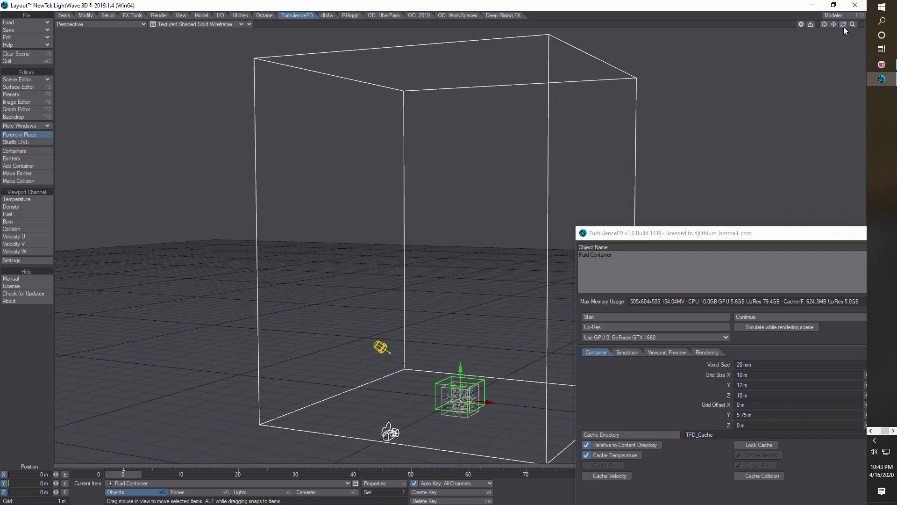
click(250, 23)
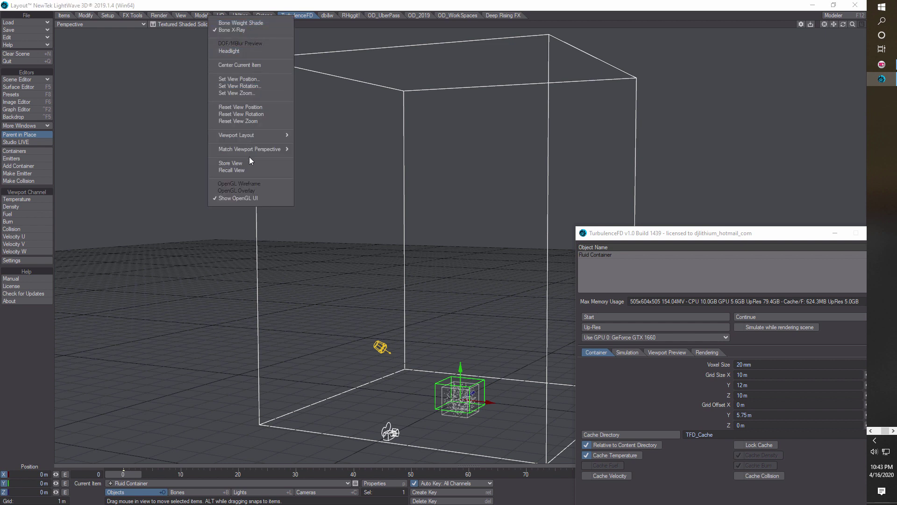
click(317, 148)
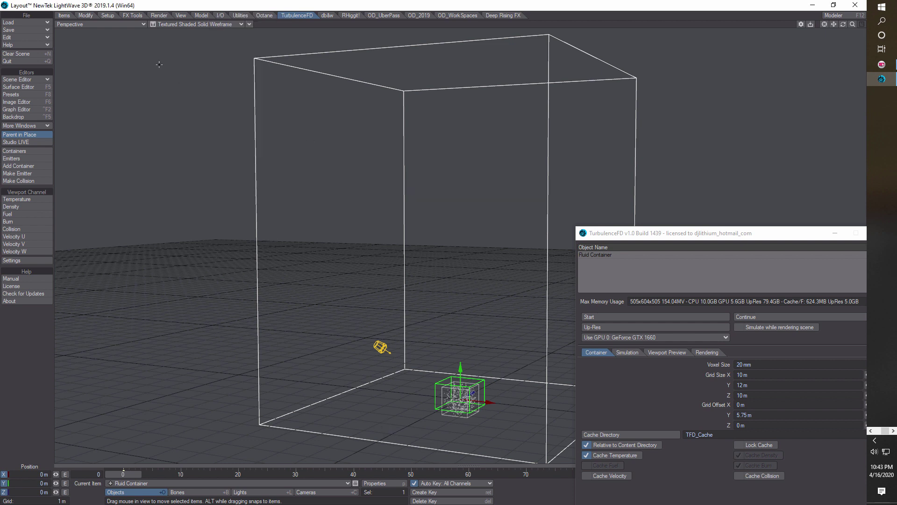
click(144, 24)
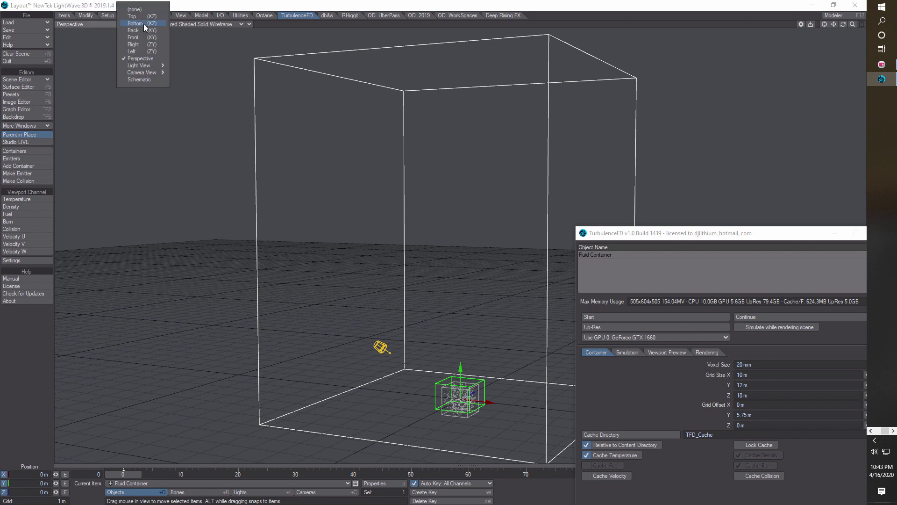
click(187, 72)
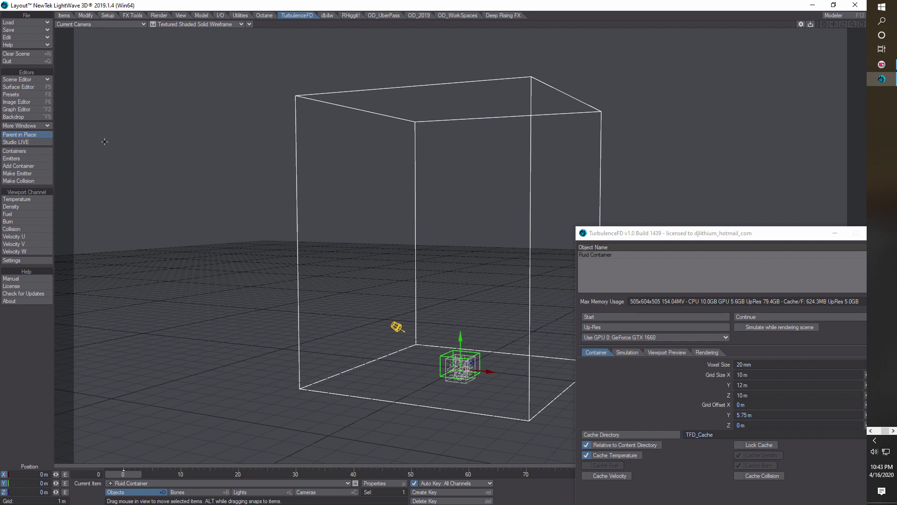
Step: Choose E:\Cache as the container's cache directory and turn off temperature caching
drag(783, 229, 773, 107)
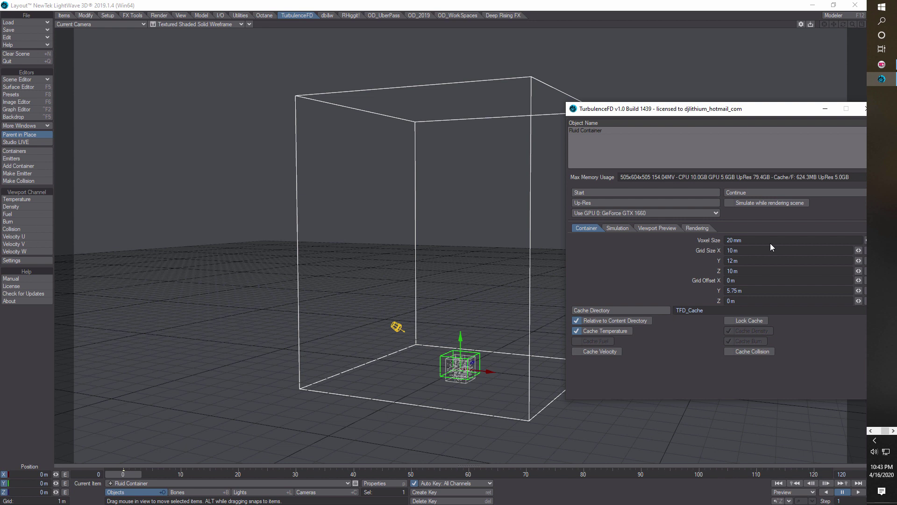
click(653, 310)
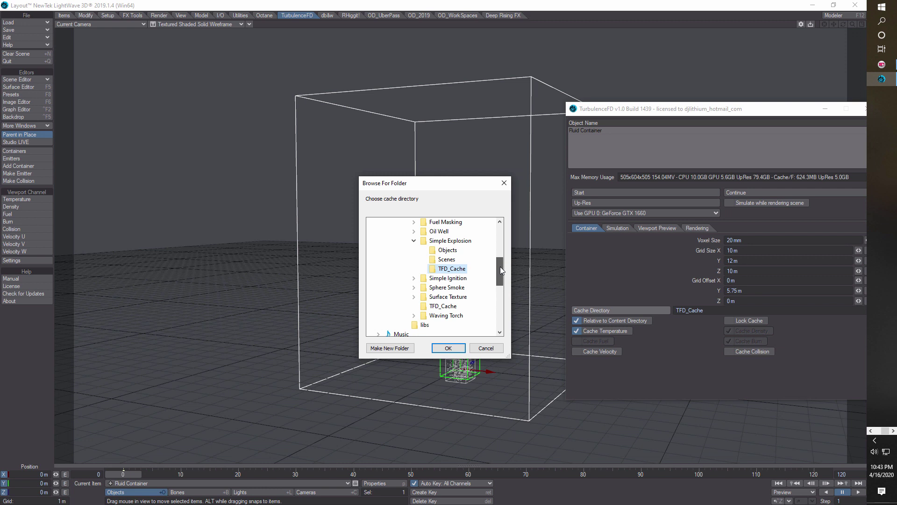
scroll(500, 270, down, 3)
click(402, 324)
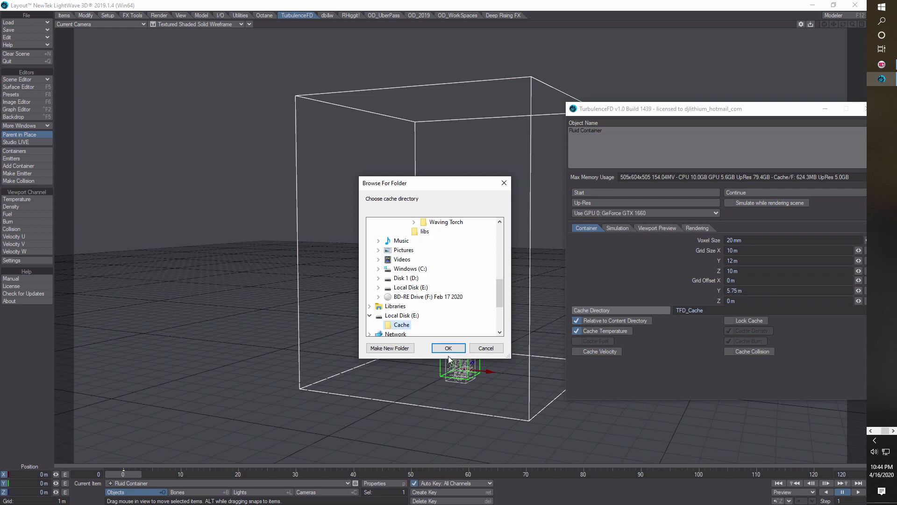
click(449, 348)
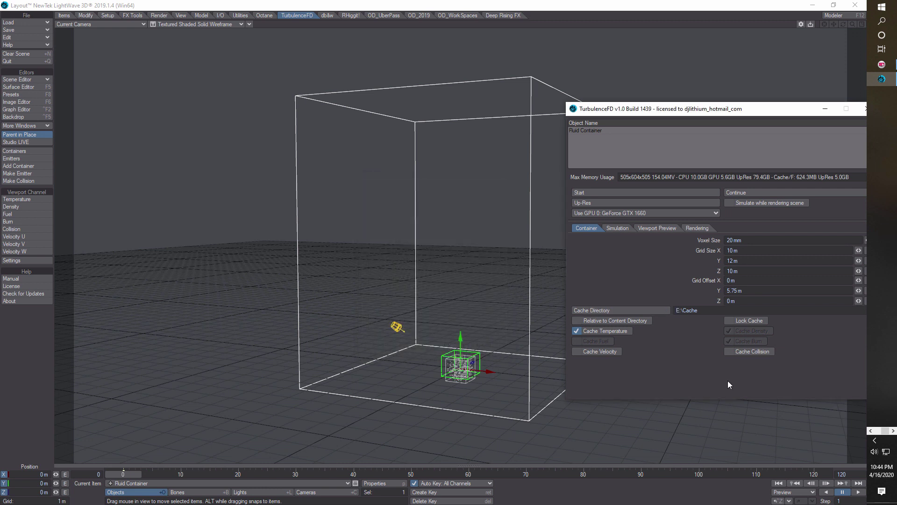
click(579, 332)
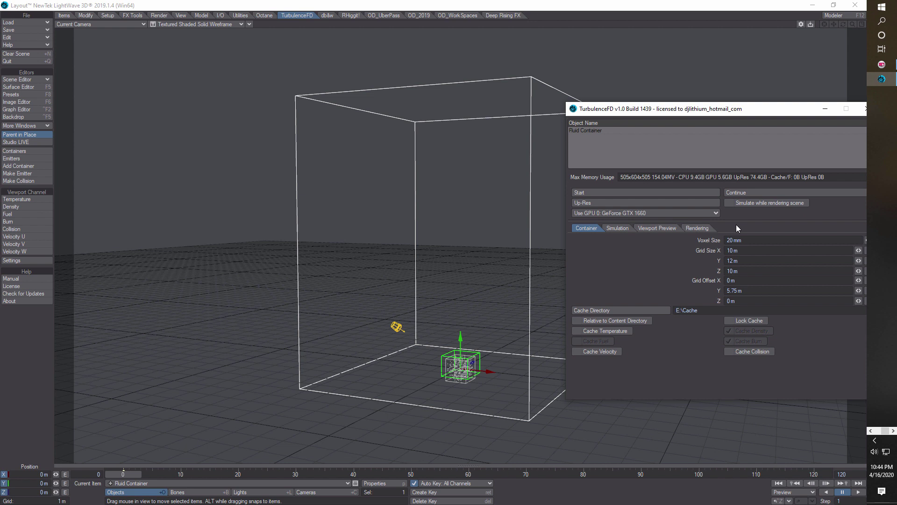
Step: Enable the solver's adaptive tracer and set the simulation's velocity Clip Below value to 2 m
click(617, 228)
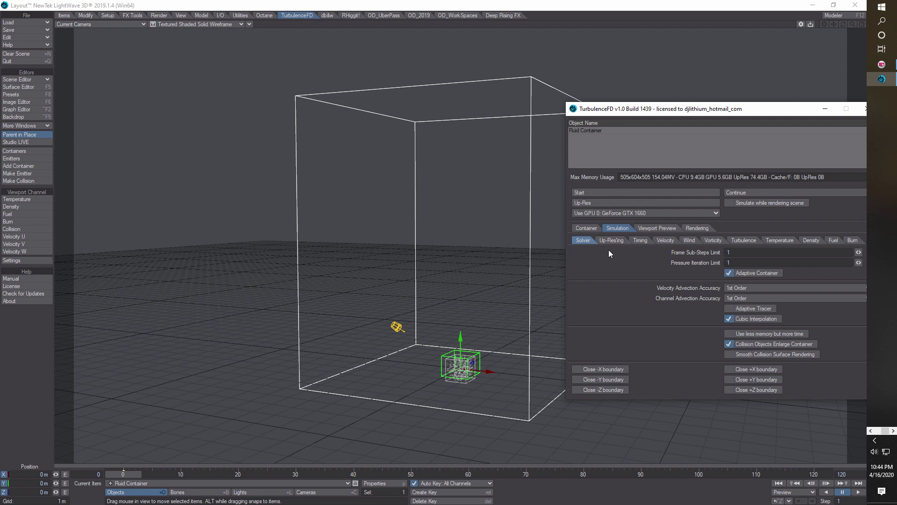
click(729, 308)
click(616, 240)
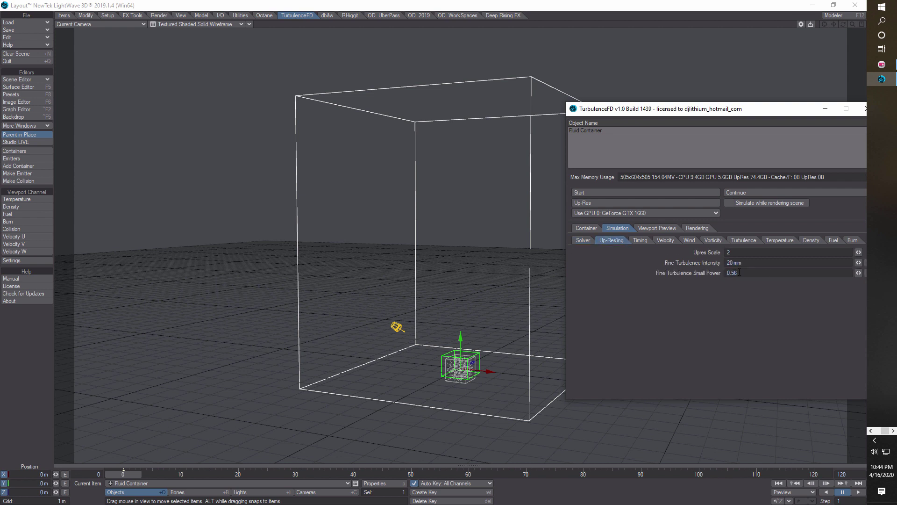
click(649, 241)
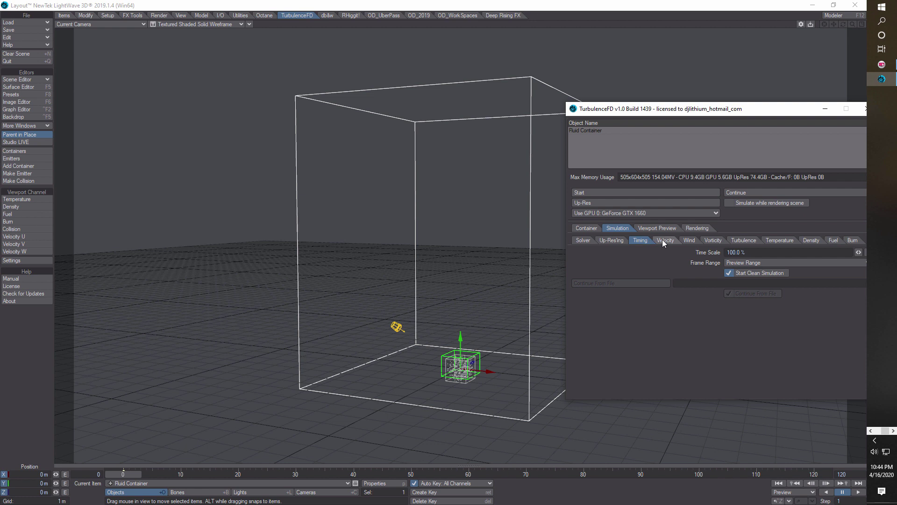
click(663, 240)
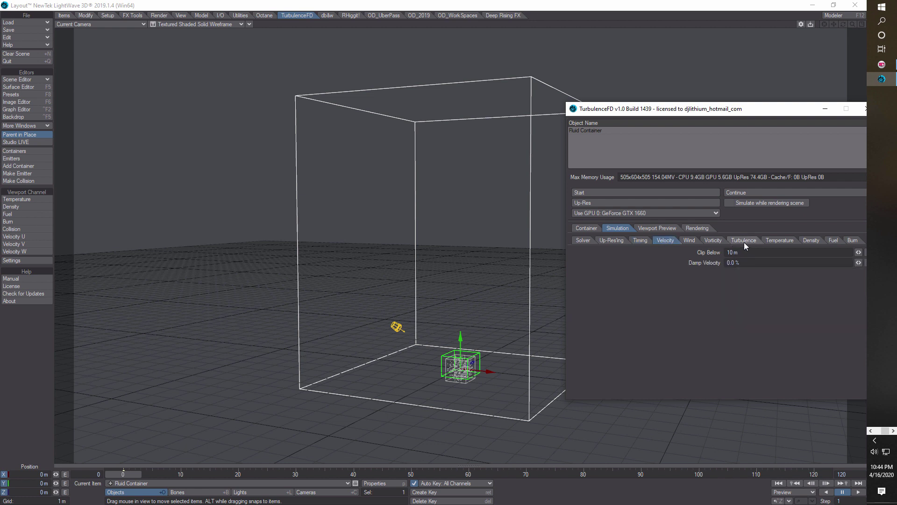
click(732, 252)
text(2)
key(Tab)
Step: Set the simulation's vorticity to 8
click(687, 240)
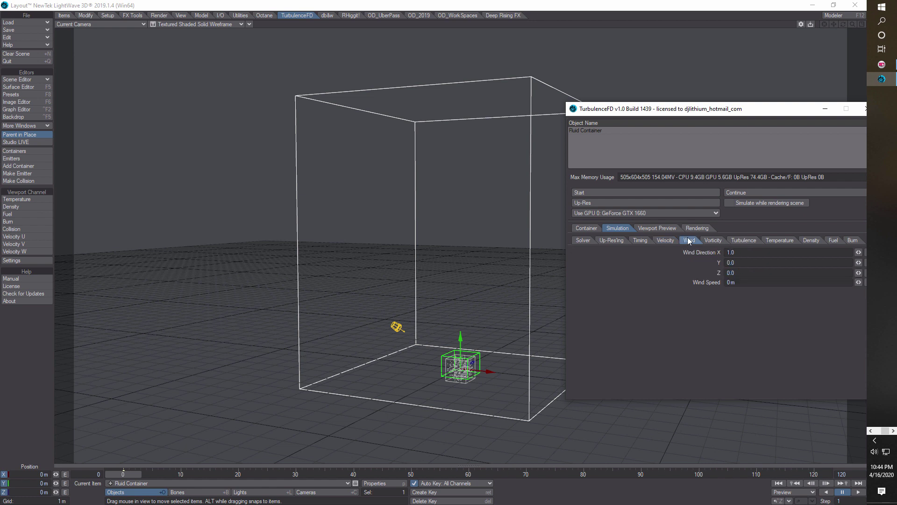
click(713, 240)
click(712, 255)
text(8)
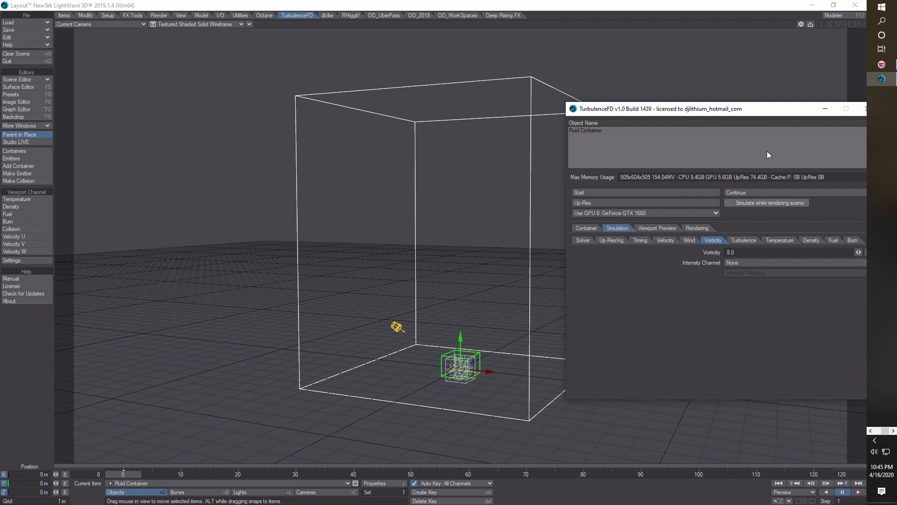
Step: Use Temperature as the vorticity intensity channel and reshape its mapping to rise from about 0 at zero to about 1 at 0.1
drag(773, 111, 718, 105)
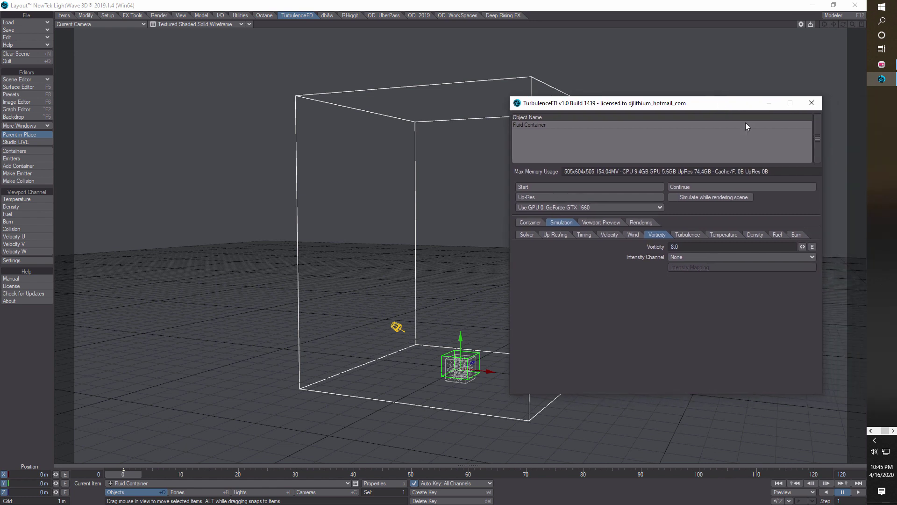
click(814, 257)
click(813, 270)
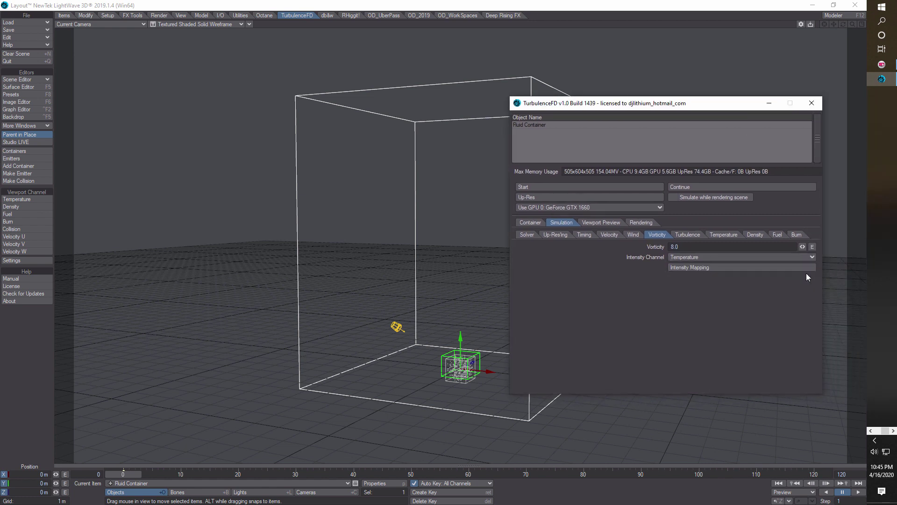
click(714, 267)
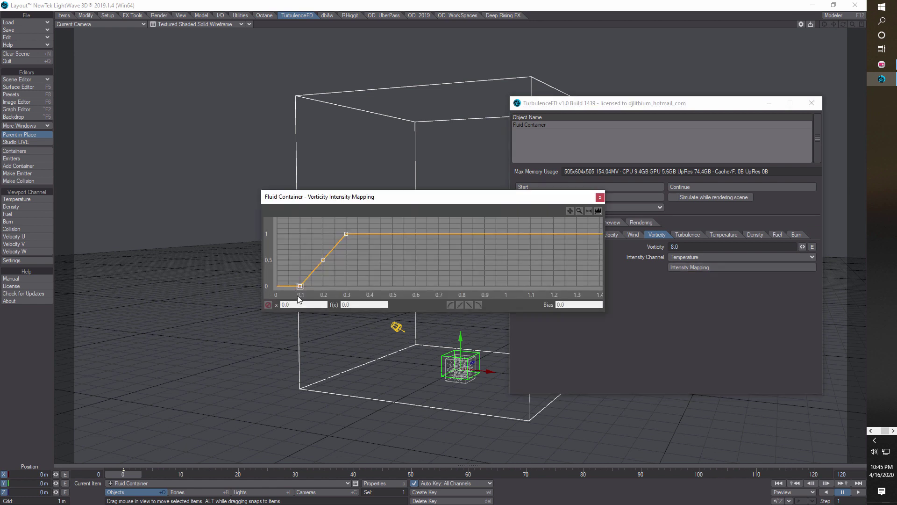
drag(300, 286, 277, 286)
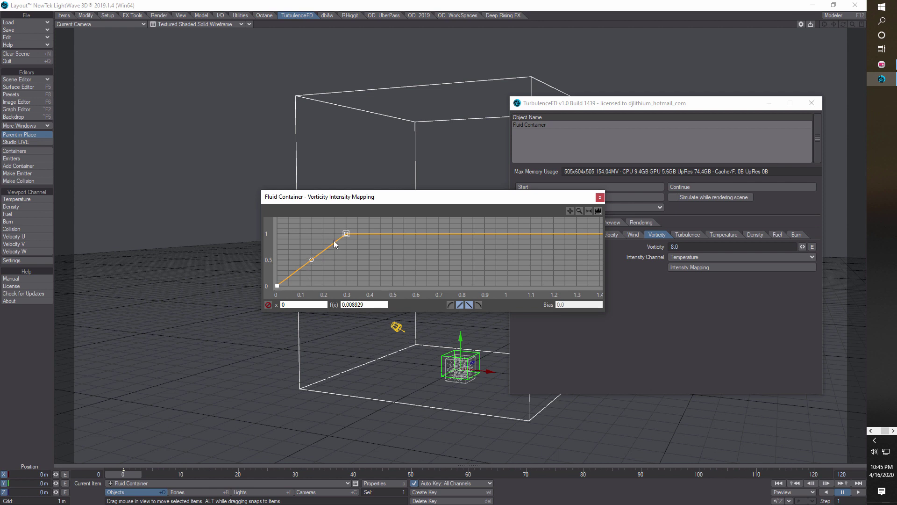
drag(347, 234, 301, 233)
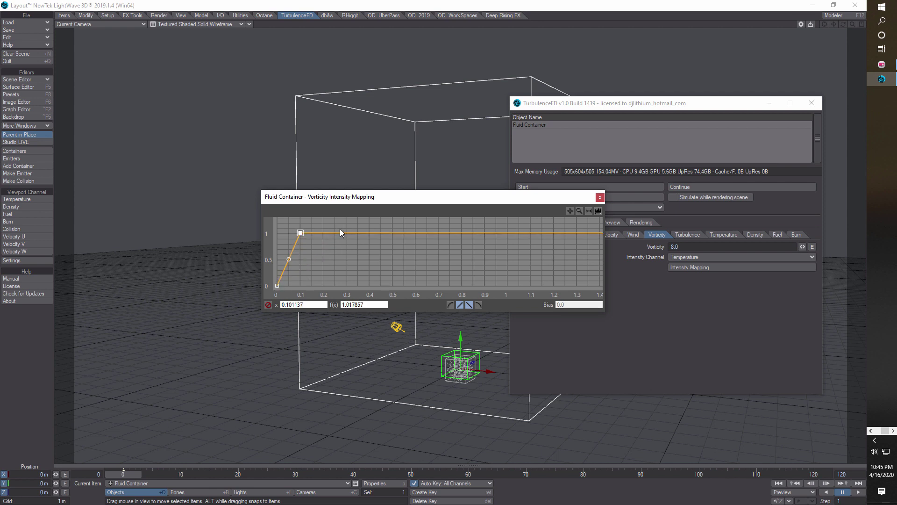
click(600, 197)
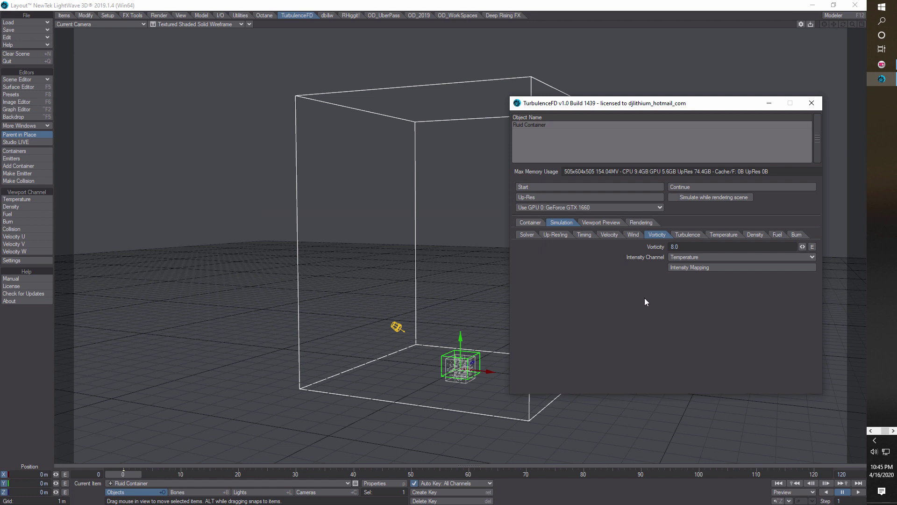
Step: Set the simulation's turbulence intensity to 2 m and its intensity channel to Burn
click(685, 235)
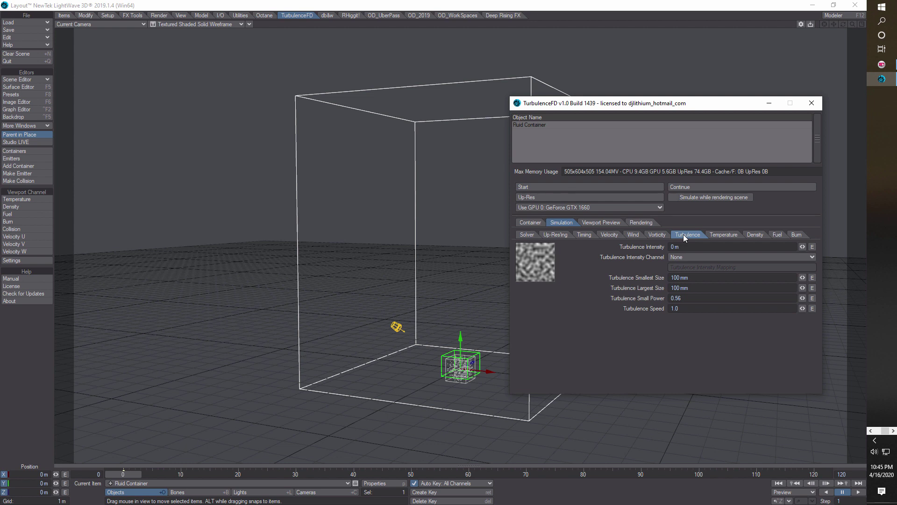
click(725, 245)
text(2)
key(Tab)
click(809, 256)
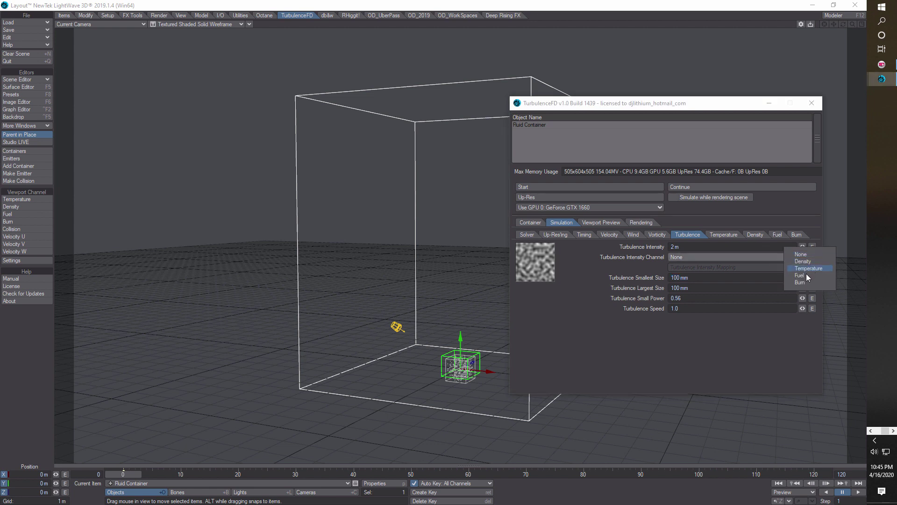
click(802, 282)
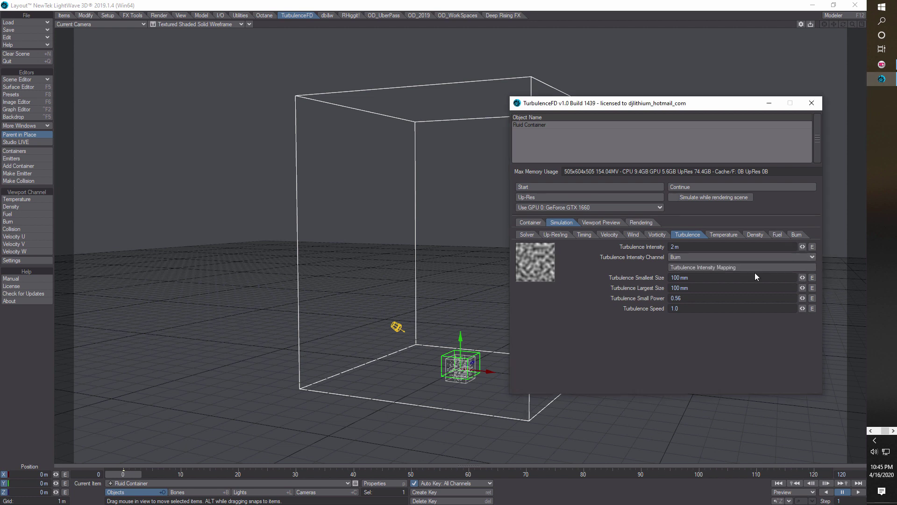
Step: Move the upper point of the turbulence intensity mapping curve to about 0.1 at a value of about 1
click(717, 267)
click(277, 286)
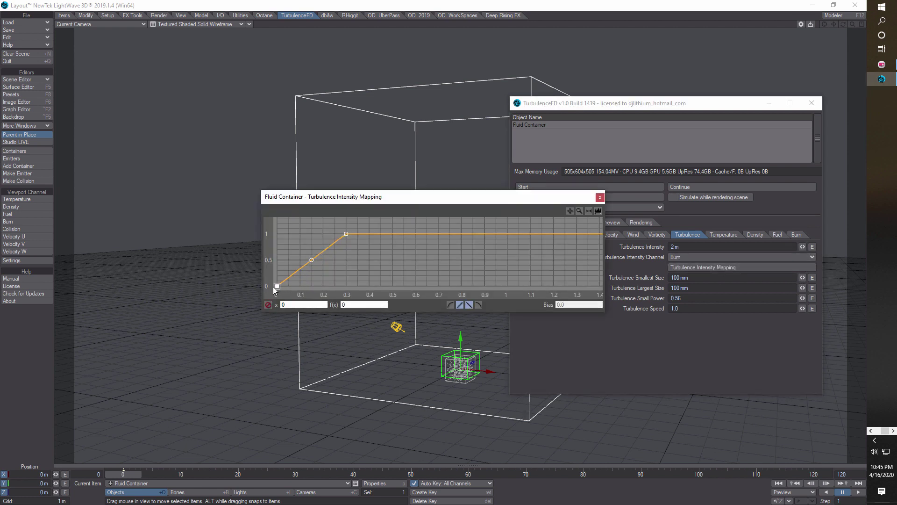
drag(347, 234, 301, 233)
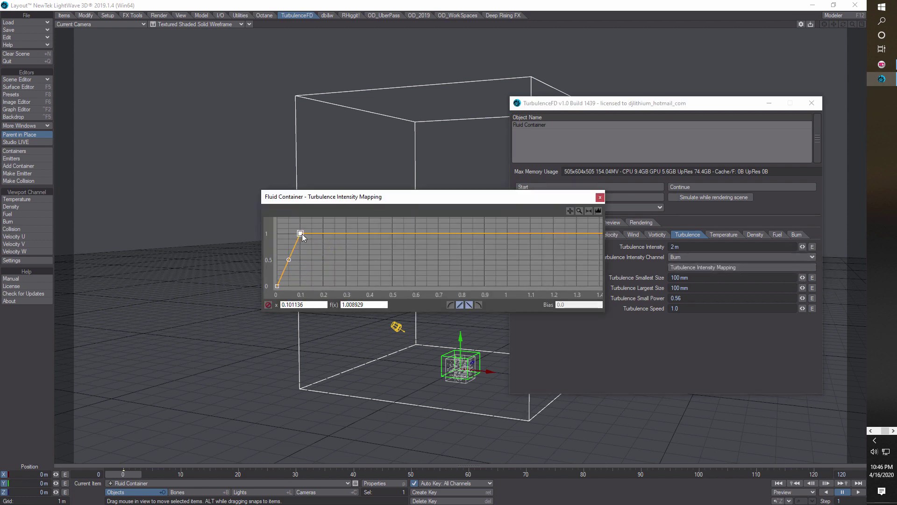
Step: Close the turbulence mapping curve and set the turbulence smallest size to 30 mm and largest size to 60 mm
click(600, 197)
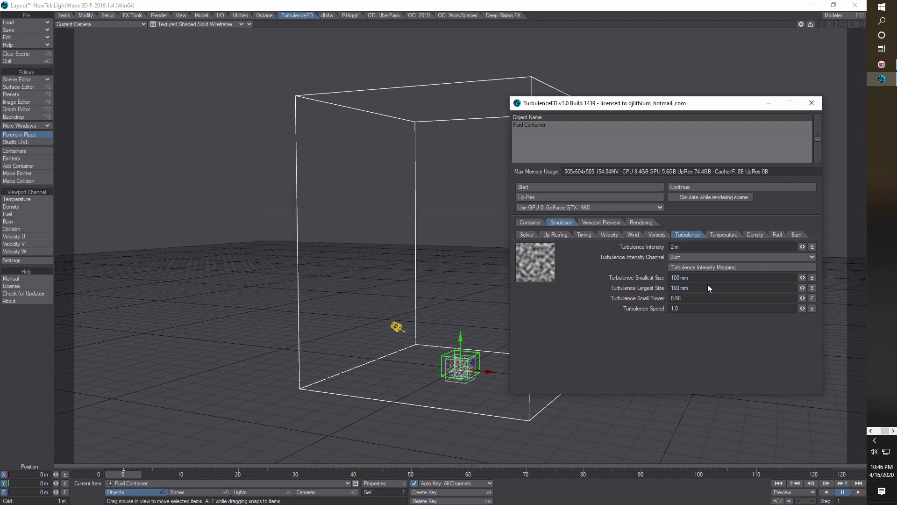
click(711, 278)
key(BackSpace)
text(30)
key(Tab)
text(.06)
key(Tab)
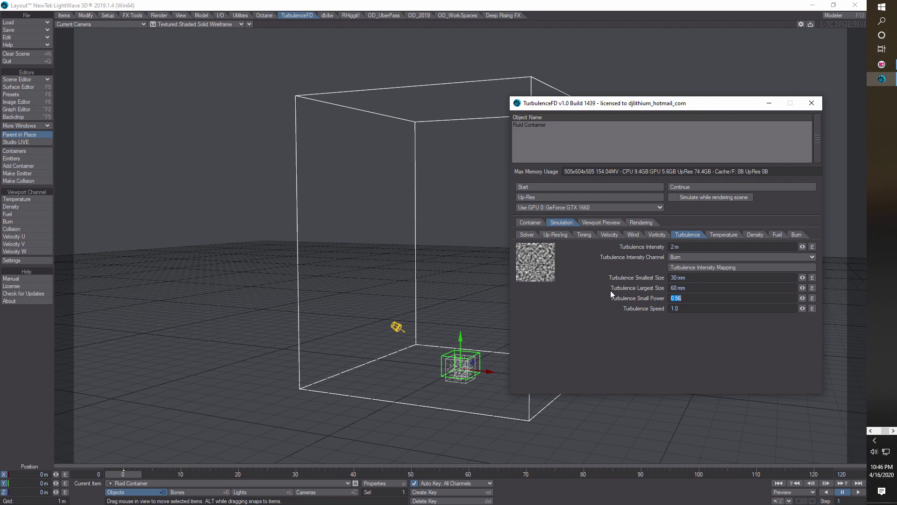
Step: Set the temperature cooling to 7% and have the density channel active in the simulation
click(719, 234)
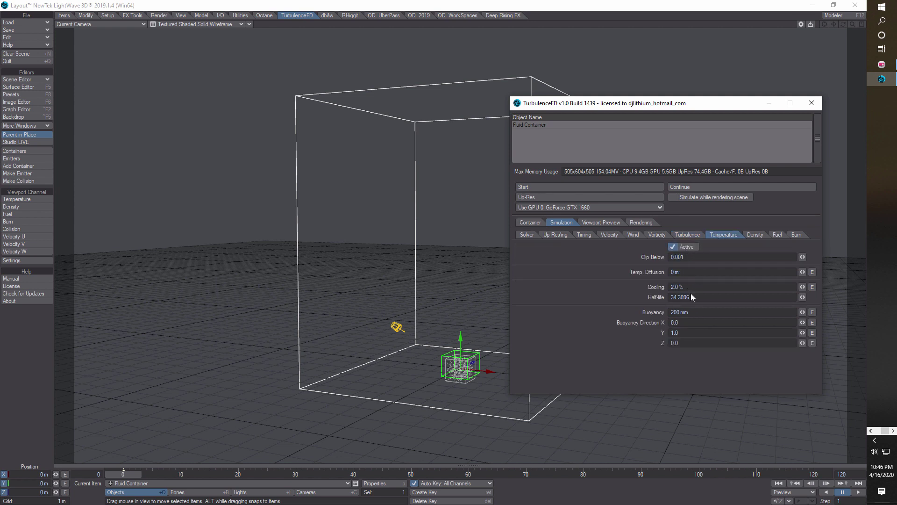
click(676, 286)
text(7)
key(Tab)
click(754, 235)
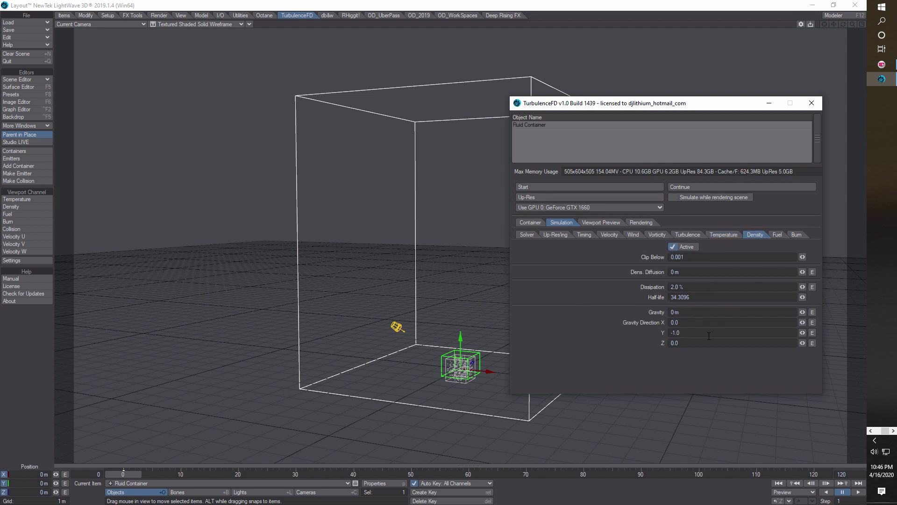
Step: Activate the fuel channel with an expansion of 1.2, temperature emission of 20 and density emission of 20
click(776, 235)
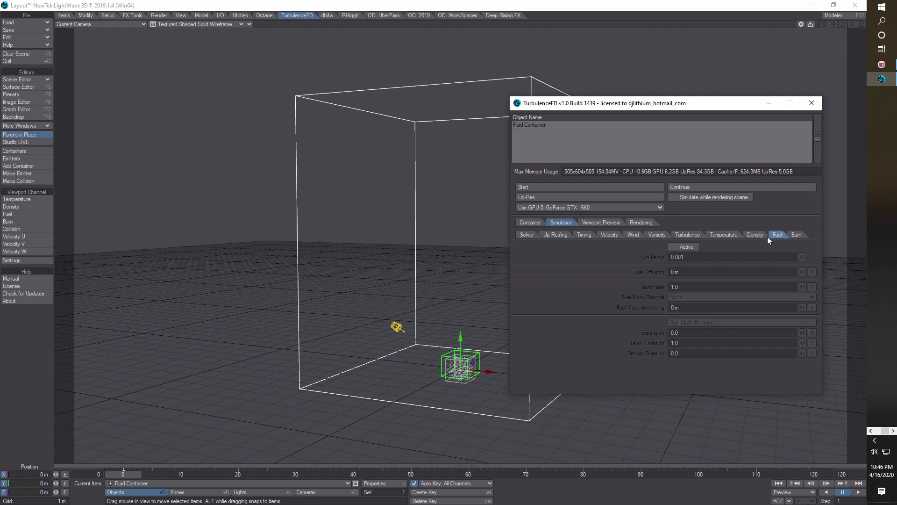
click(673, 247)
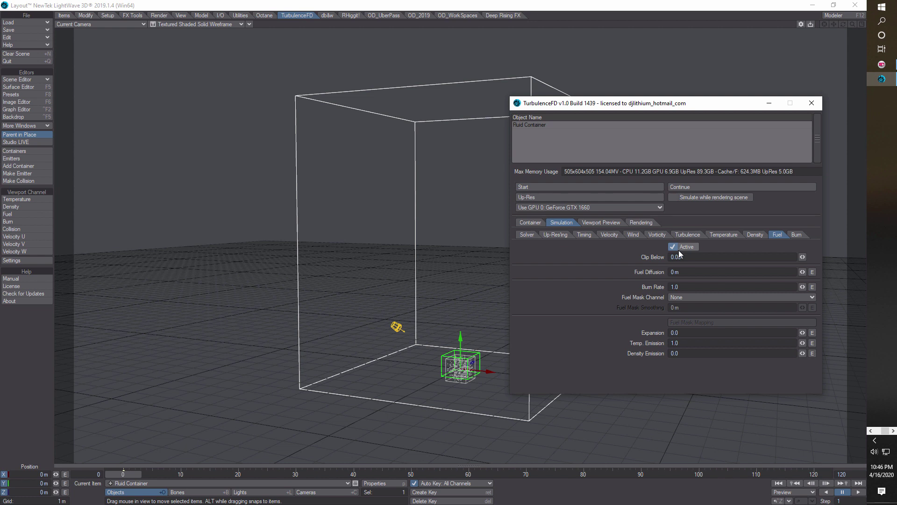
click(675, 333)
text(1.2)
key(Tab)
text(20)
key(Tab)
text(20)
key(Return)
Step: Activate the burn channel in the simulation and set its decay to 0.02
click(795, 234)
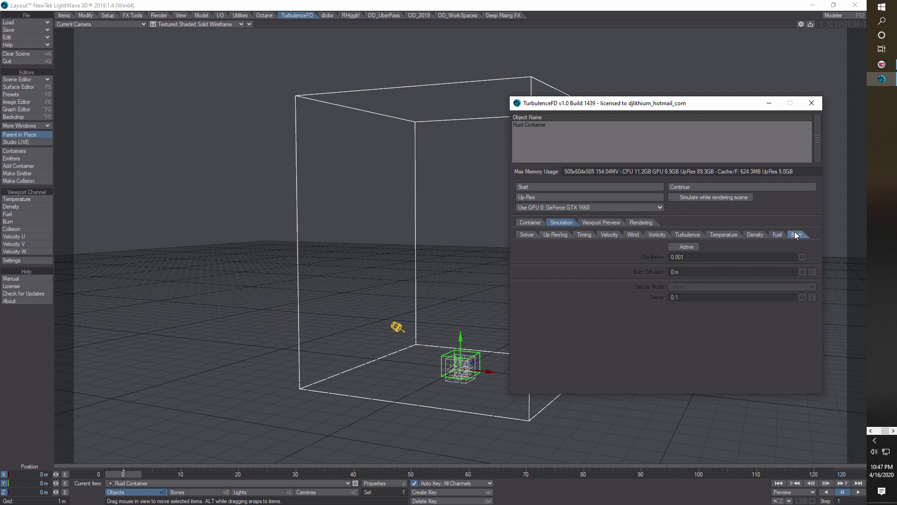
click(673, 247)
click(684, 297)
text(0.02)
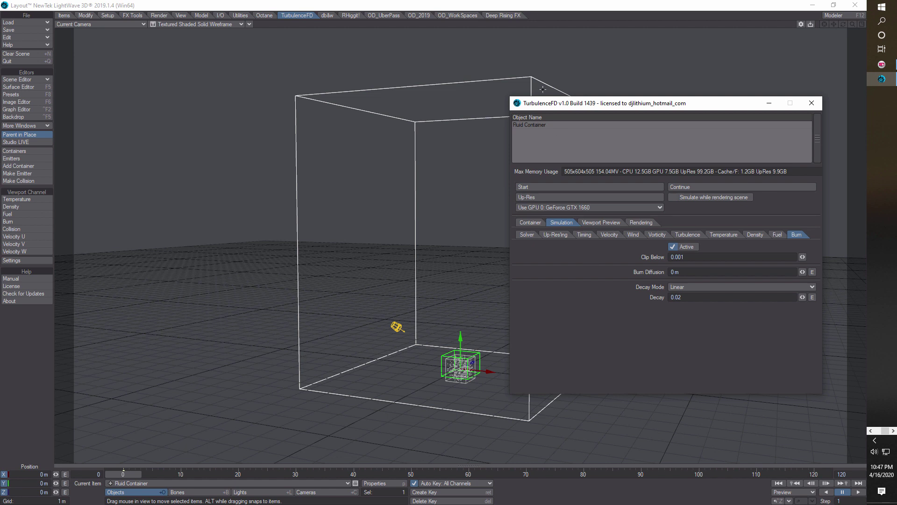
Step: Set the fluid container's viewport preview to display the Burn channel
click(610, 223)
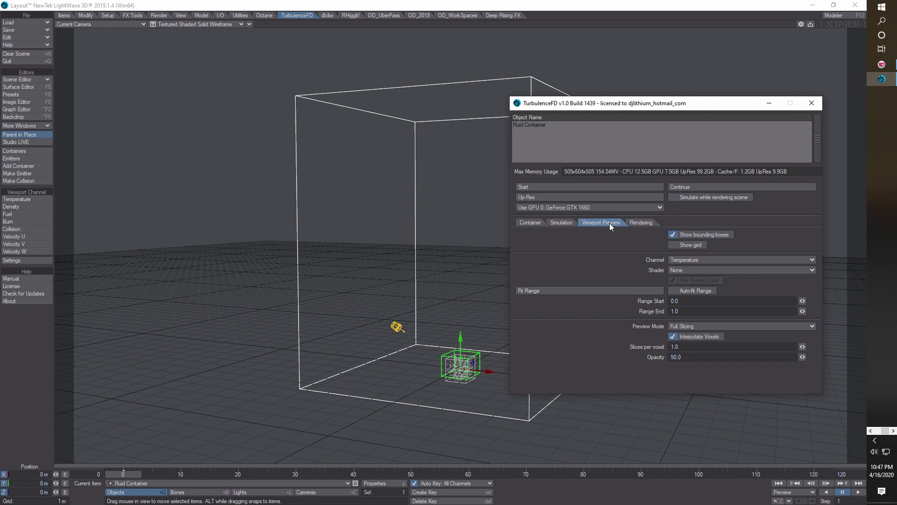
click(813, 260)
click(811, 275)
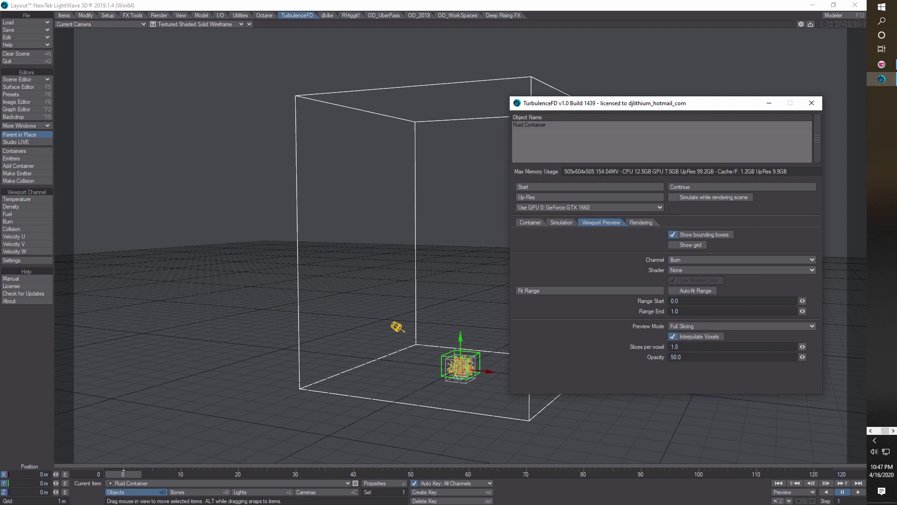
Step: Set the general rendering step size to 10% and check the distance/opacity mapping curve
click(642, 223)
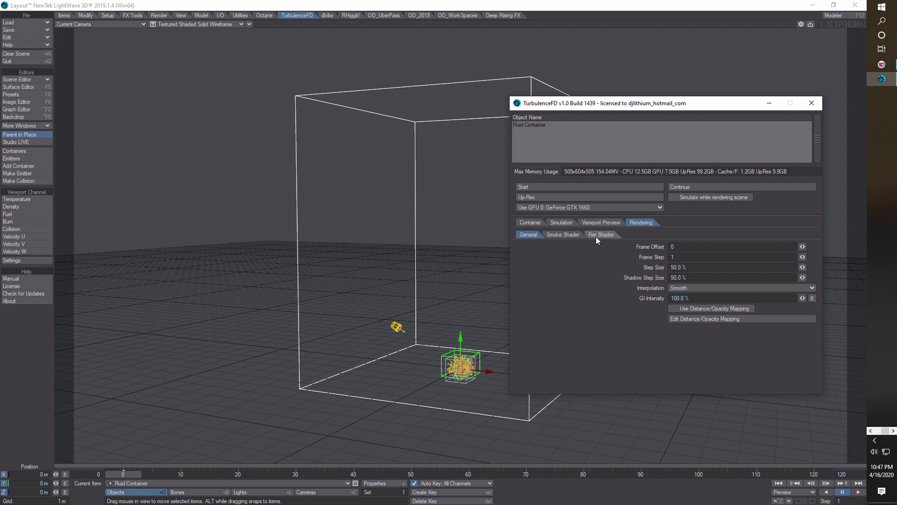
click(691, 266)
text(10)
key(Tab)
click(691, 320)
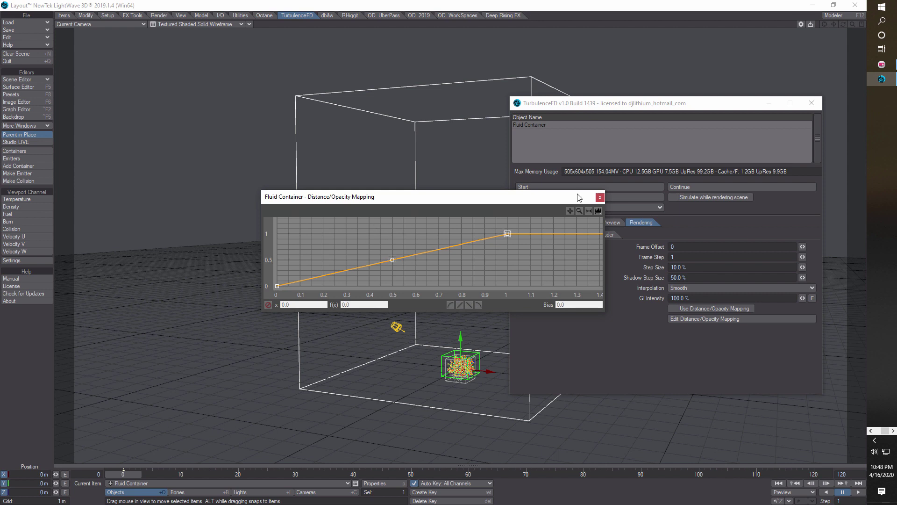
click(600, 197)
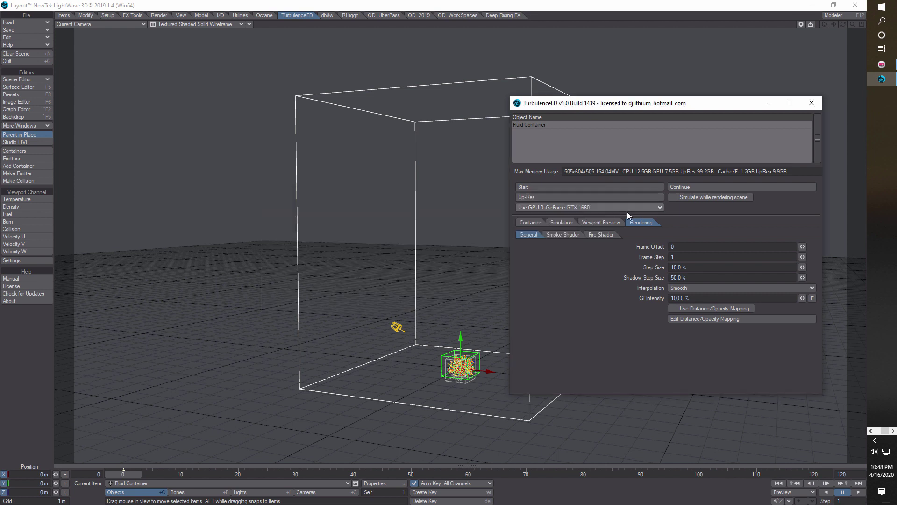
Step: Map the smoke shader to the Density channel and check its mapping curve
click(563, 235)
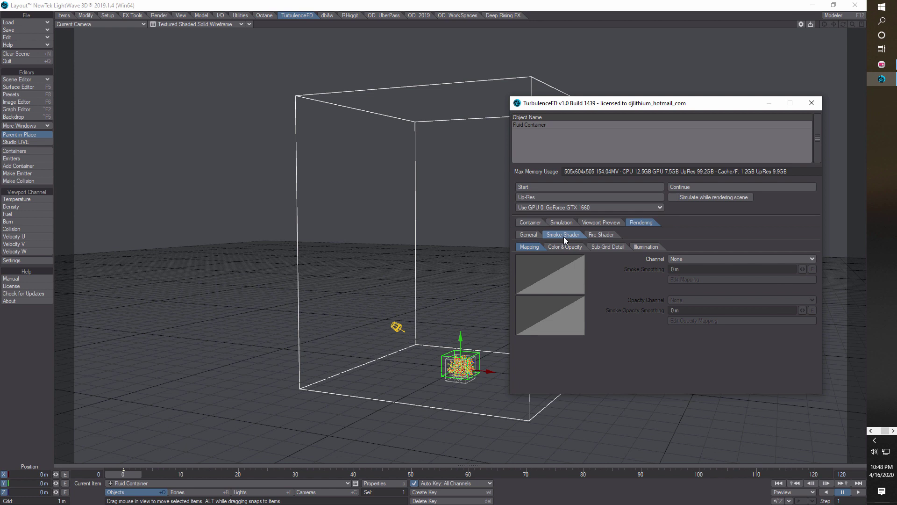
click(813, 257)
click(814, 260)
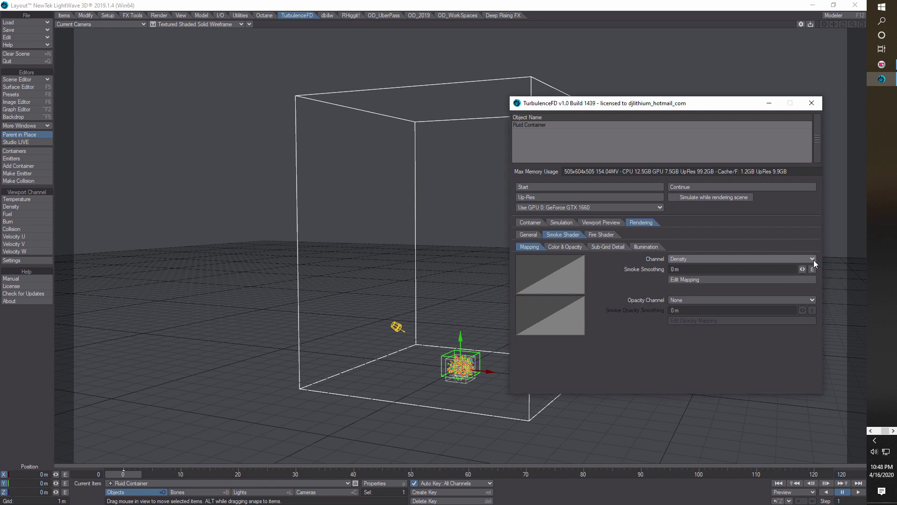
click(763, 280)
click(600, 197)
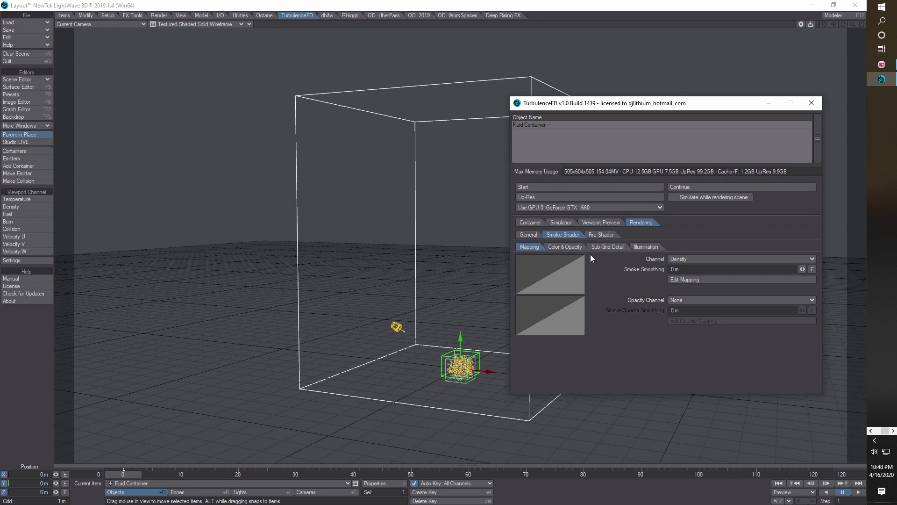
Step: Set the smoke shader's thickness to 5
click(573, 248)
key(Tab)
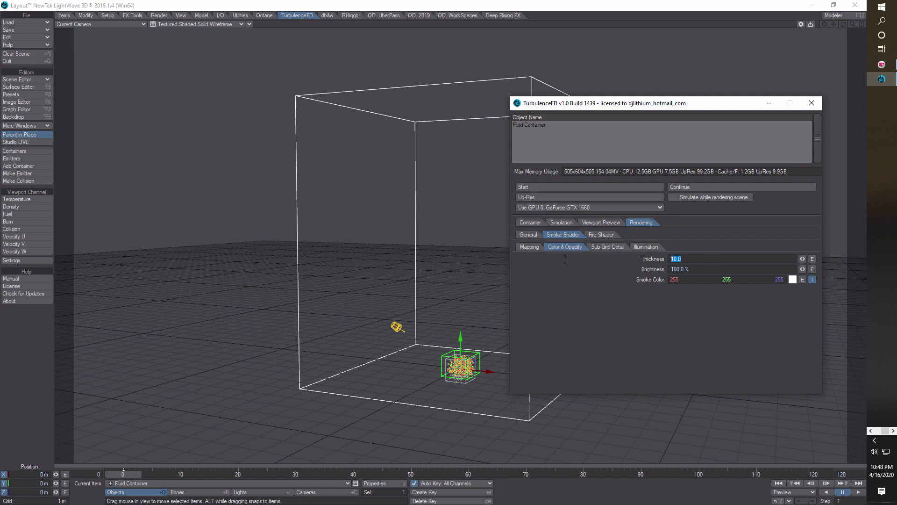
text(5)
key(Tab)
Step: Set the smoke colour to a dark grey with red 72, green 68 and blue 64
click(793, 279)
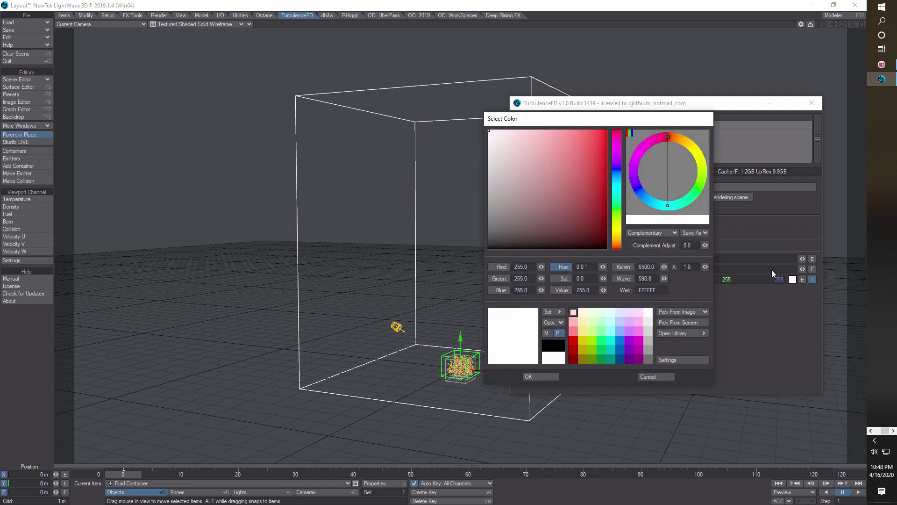
click(530, 267)
text(072)
key(Tab)
text(065)
key(Tab)
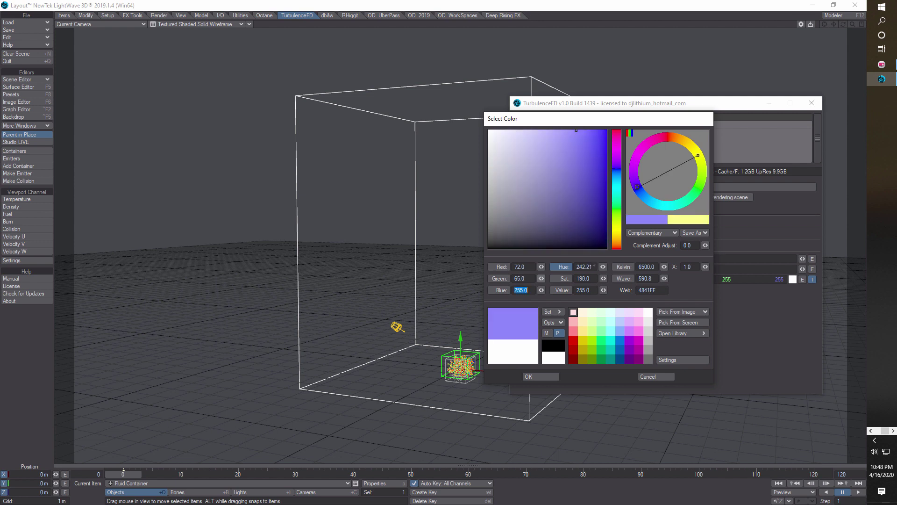
key(shift+Tab)
text(068)
key(Tab)
text(064)
key(Tab)
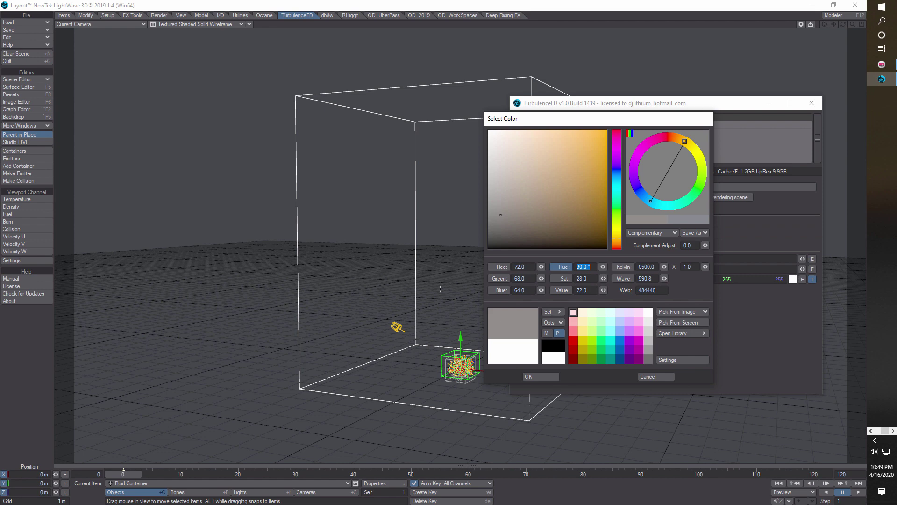
click(543, 374)
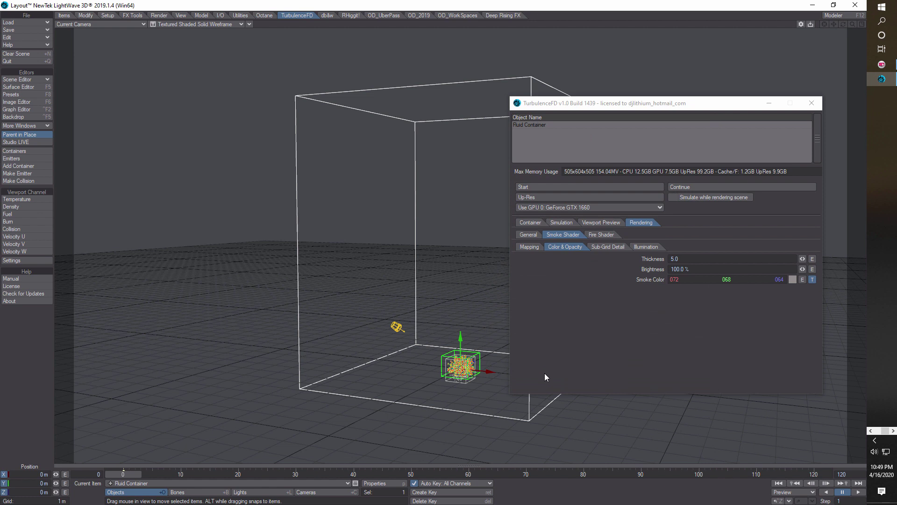
Step: Enable multiple scattering for the smoke shader's illumination and set its directional resolution to 5
click(613, 247)
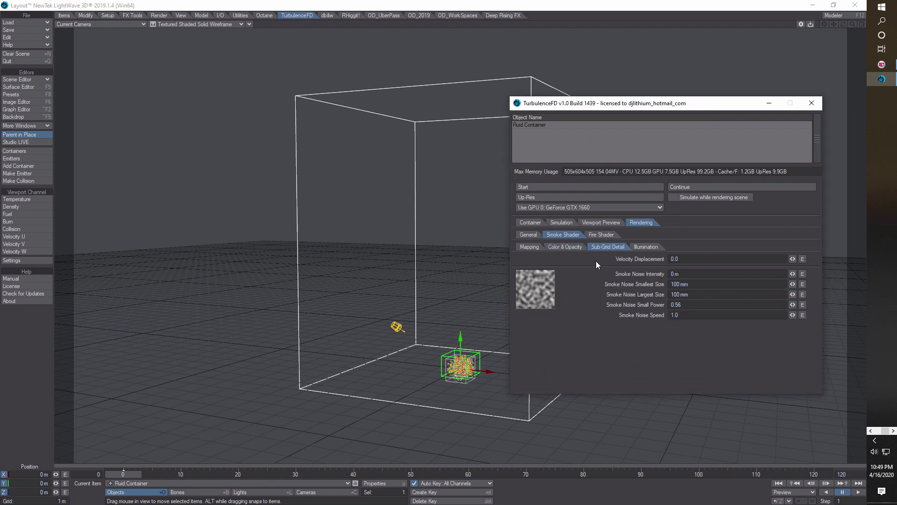
click(646, 248)
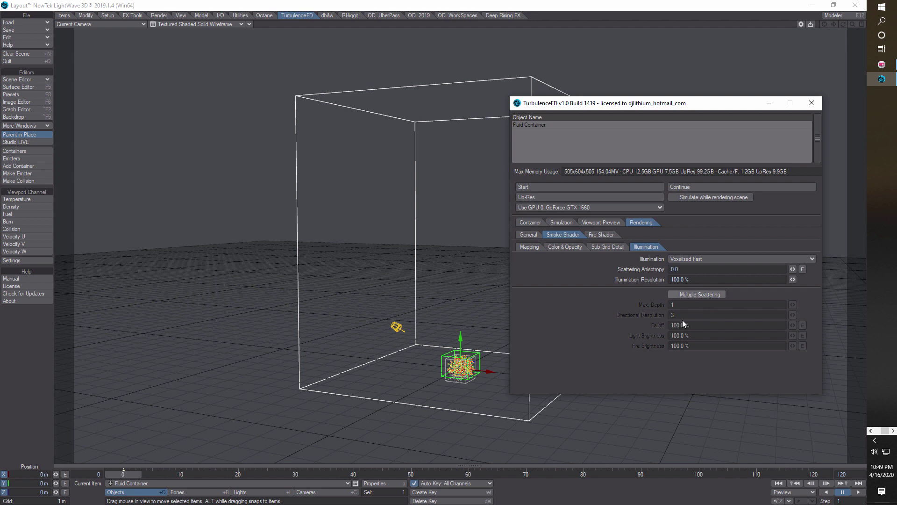
click(672, 294)
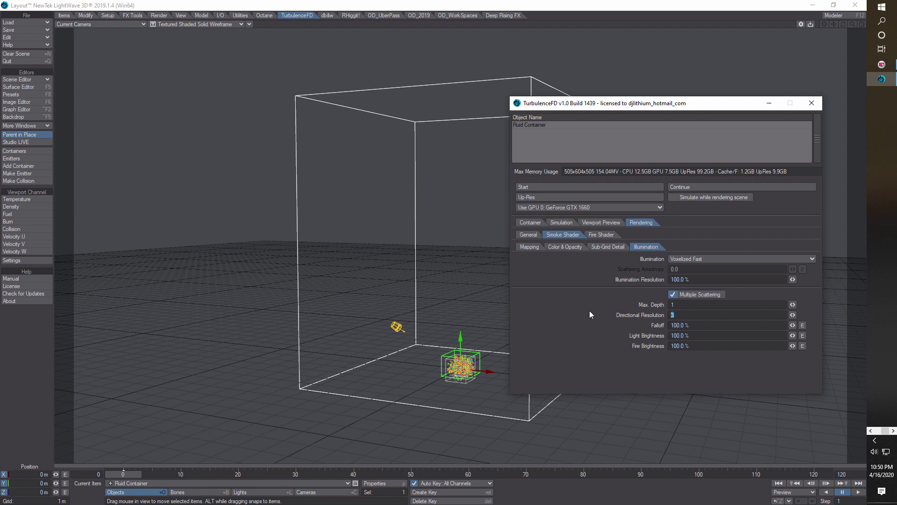
text(5)
key(Tab)
Step: Map the fire shader to the Burn channel
click(601, 234)
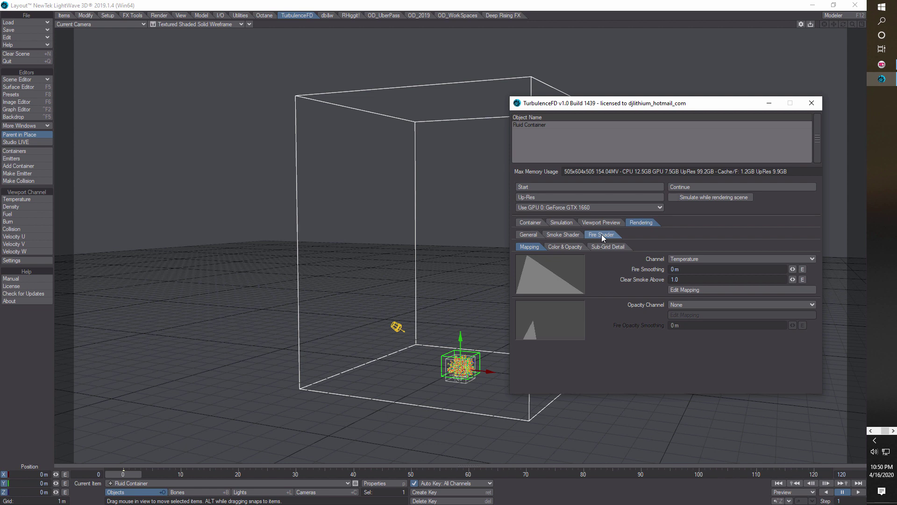
click(812, 260)
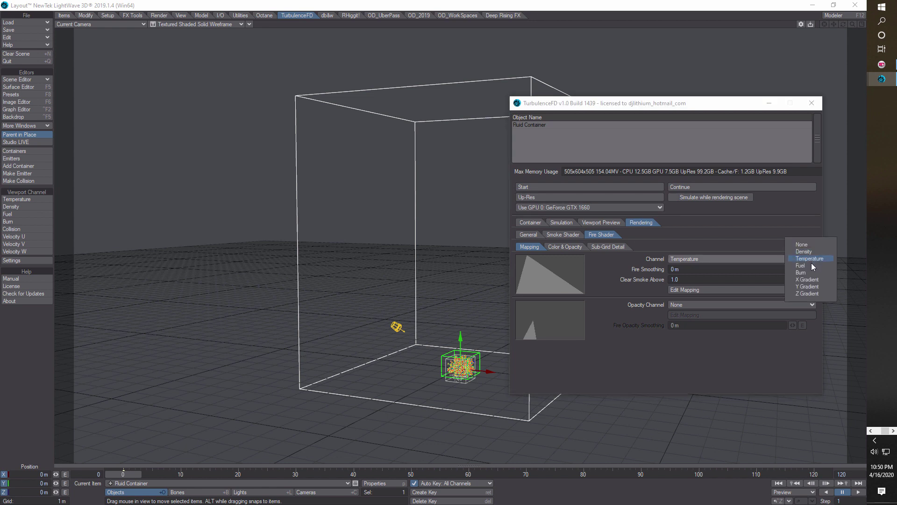
click(812, 273)
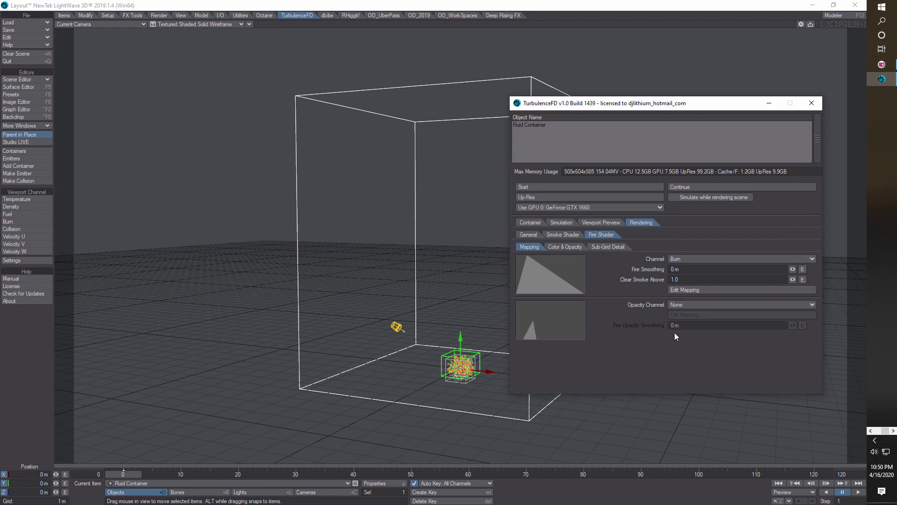
Step: Lower the peak of the fire colour mapping curve to about 0.91 at about 0.16
click(699, 290)
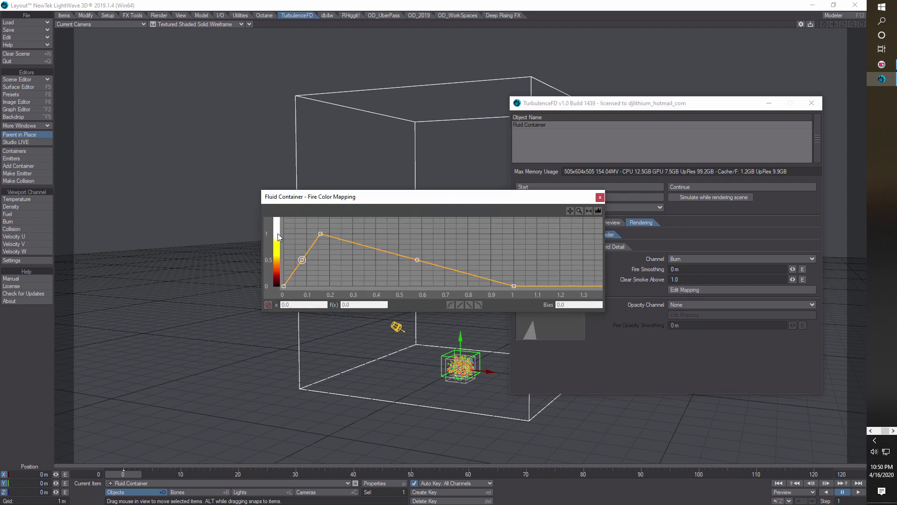
click(321, 235)
drag(321, 235, 322, 240)
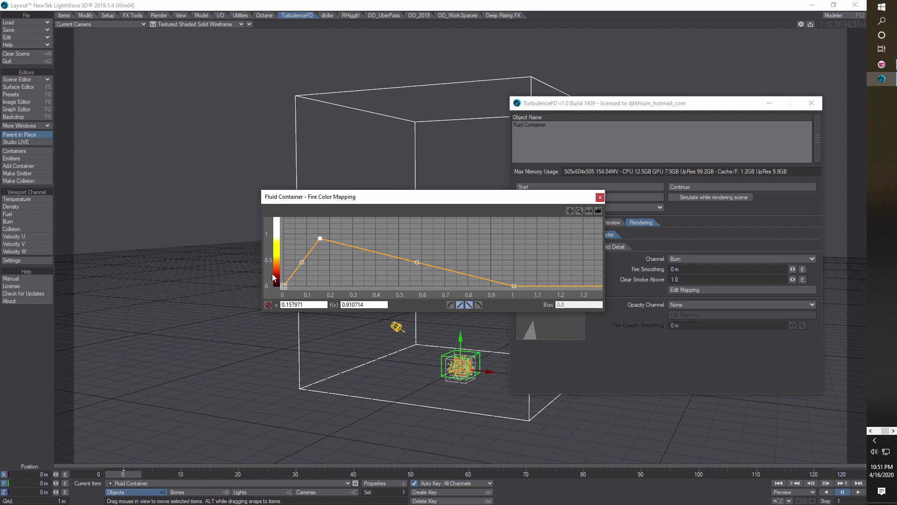
click(600, 198)
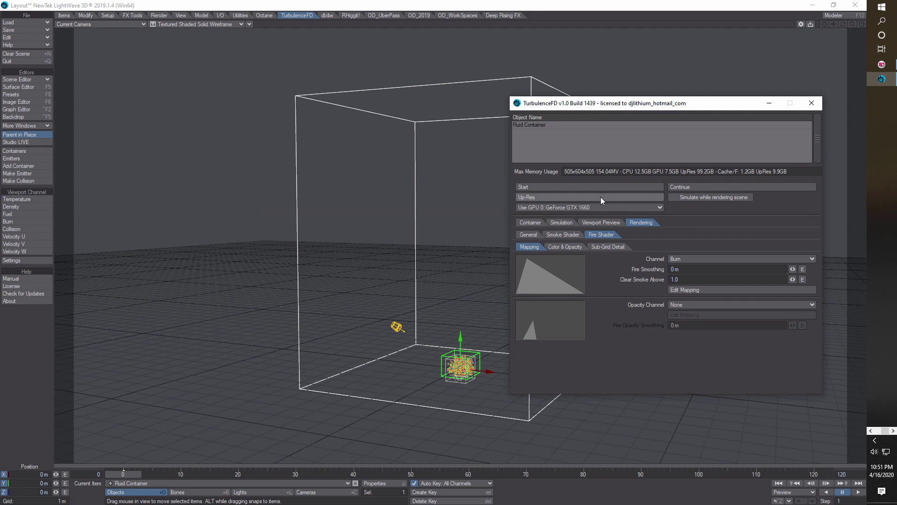
Step: Set the fire opacity to 4, the low temperature to 300 and the high temperature to 2400
click(573, 246)
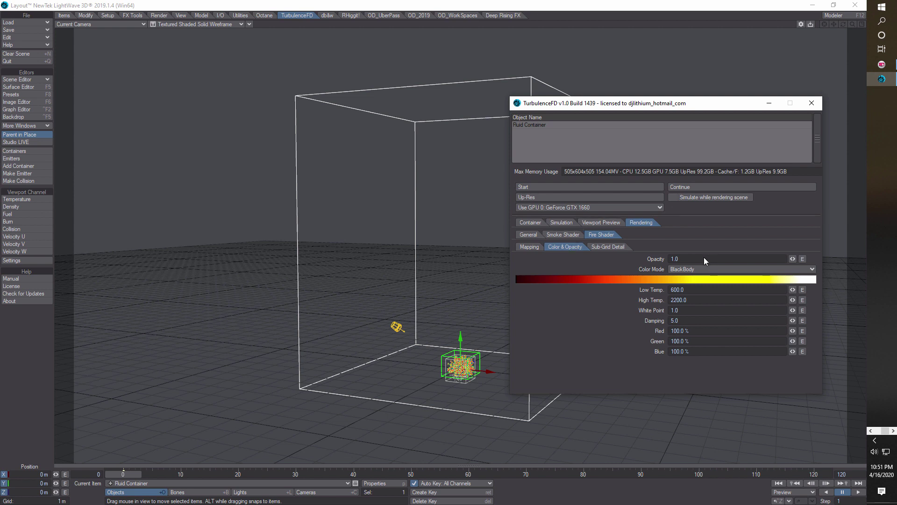
drag(703, 260, 619, 260)
text(4)
key(Tab)
text(300)
key(Tab)
text(2400)
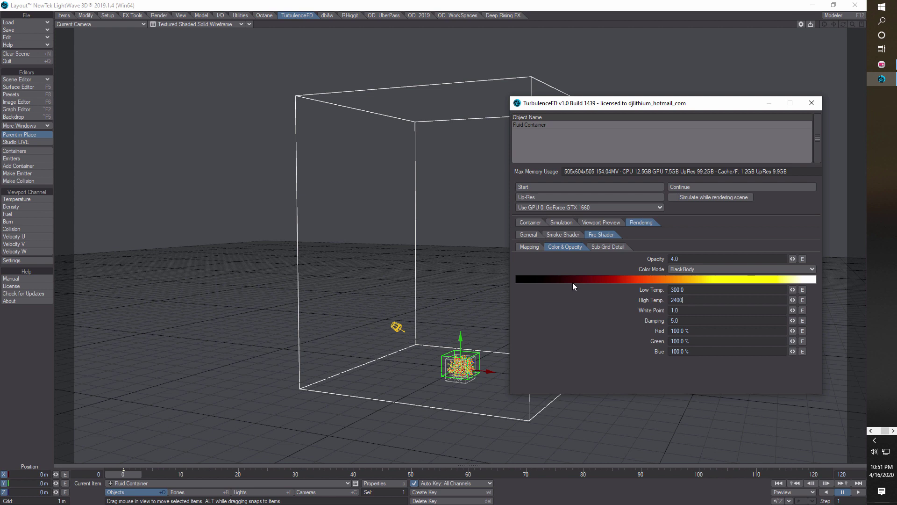
key(Tab)
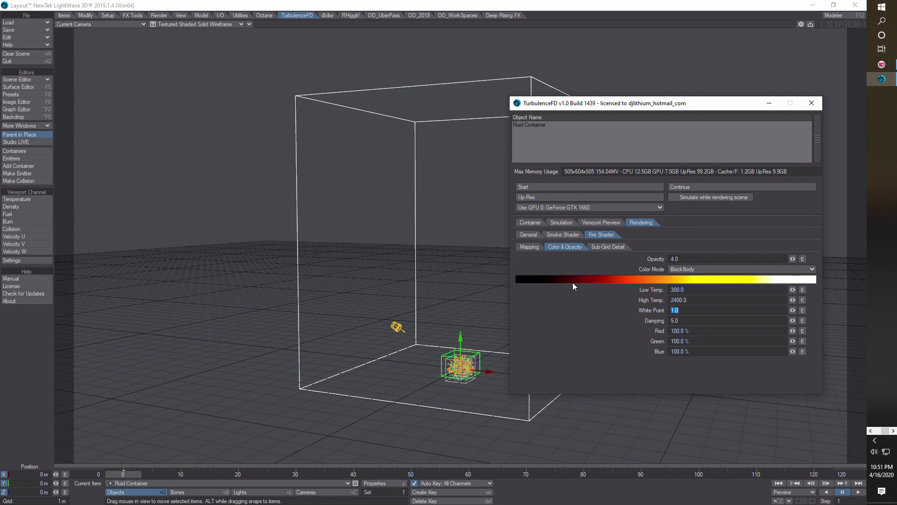
Step: Review the fluid container's grid and cache settings and the volumetrics options in the render properties
click(531, 223)
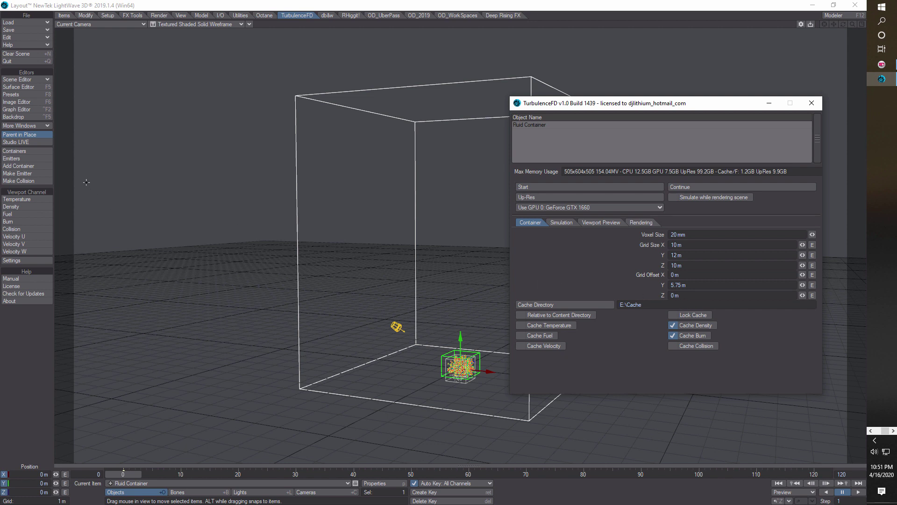
click(158, 15)
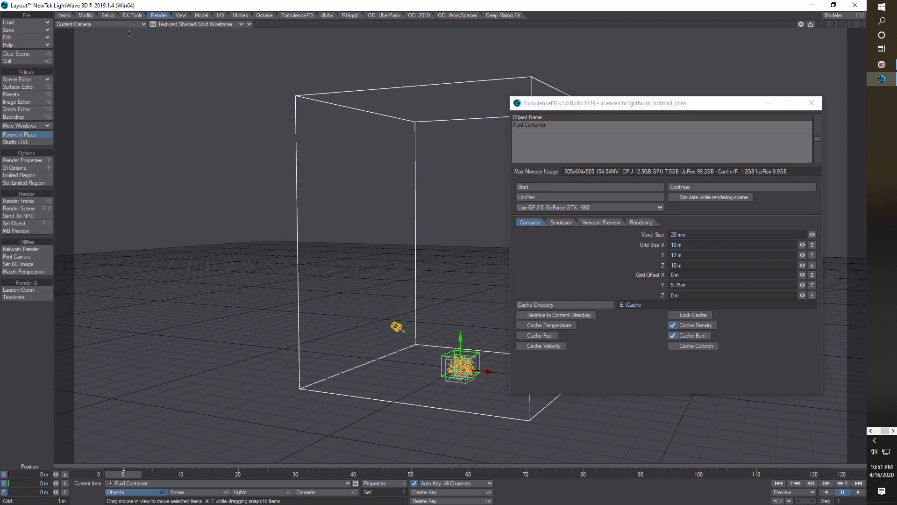
click(22, 160)
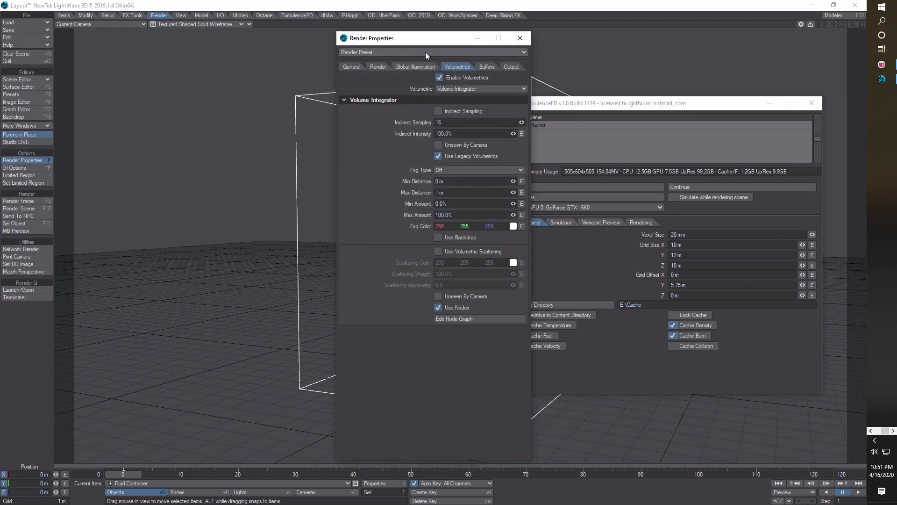
click(524, 39)
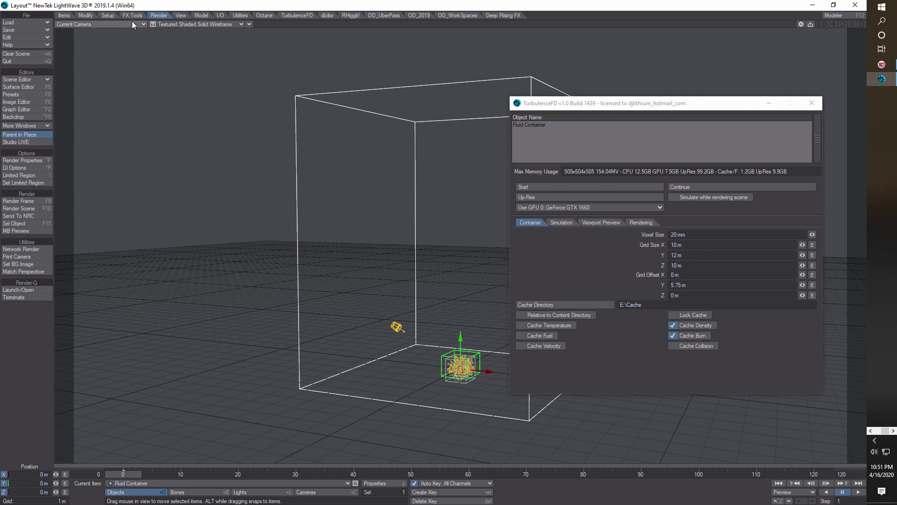
Step: Preview the explosion with VPR in the viewport and turn off the gradient backdrop so the background is black
click(241, 24)
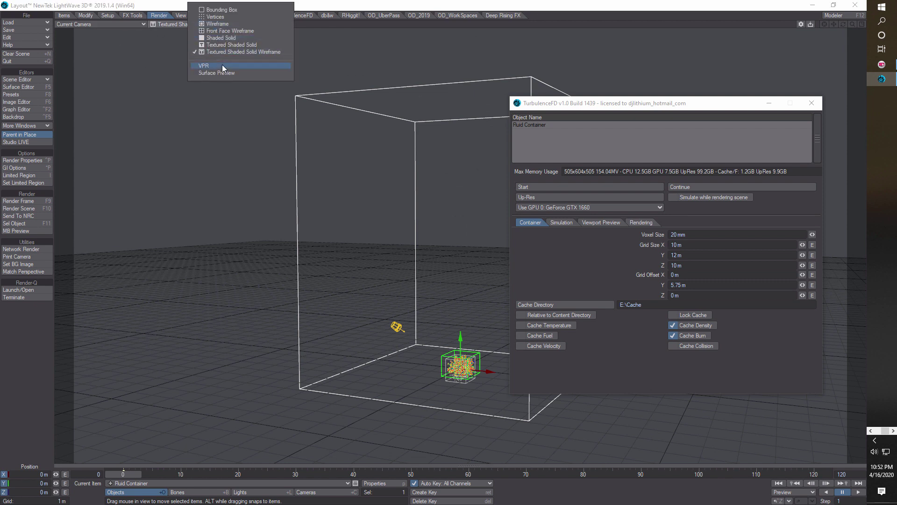
click(222, 65)
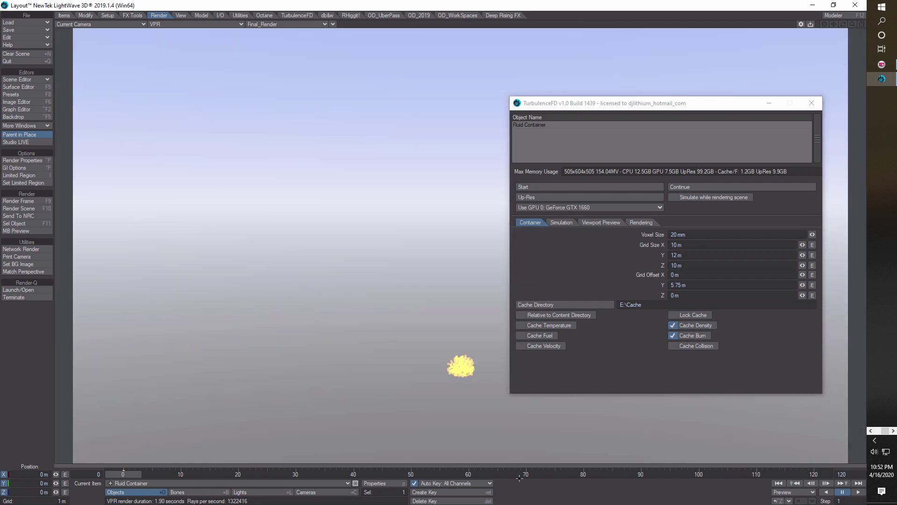
click(18, 117)
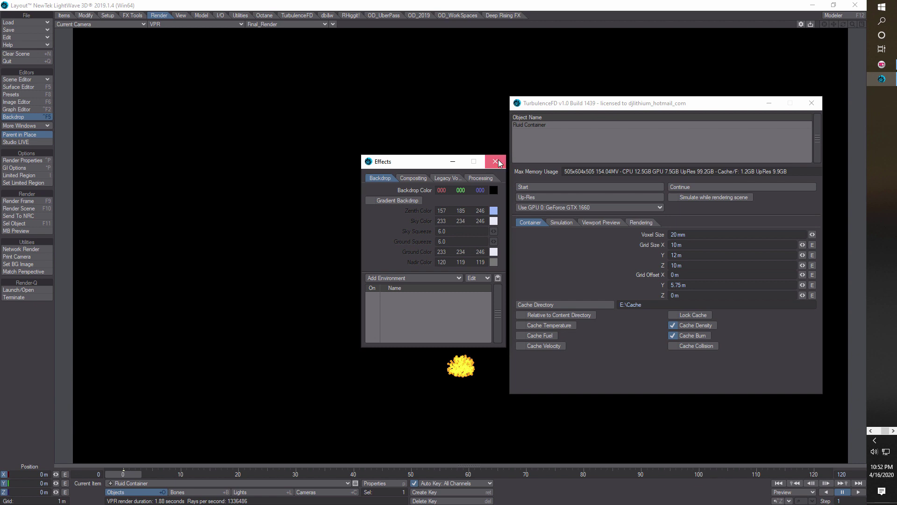
click(496, 162)
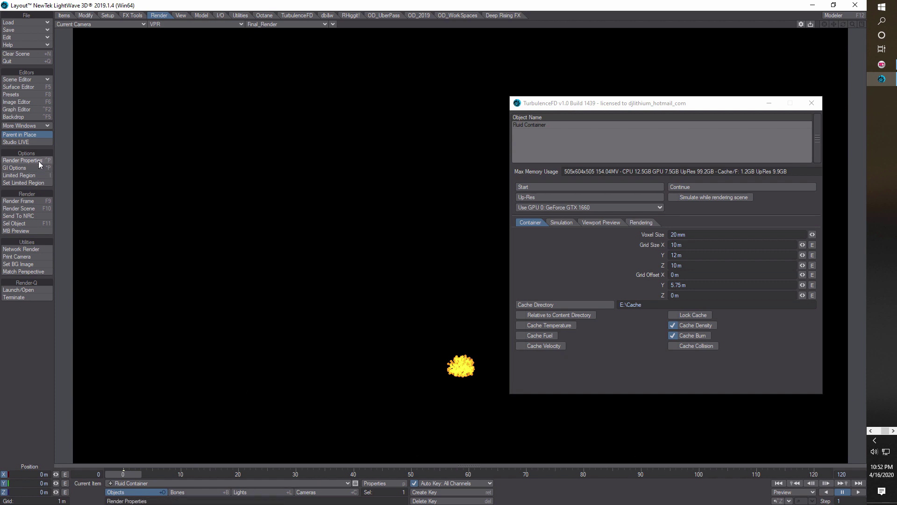
Step: Render frame 0 as a test, look through the RGBA save formats, and close the rendered image without saving it
click(32, 201)
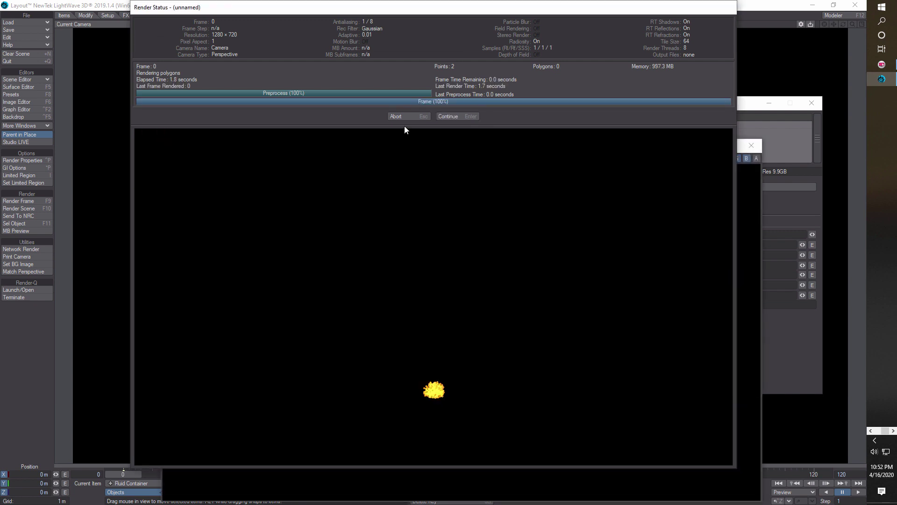
click(447, 116)
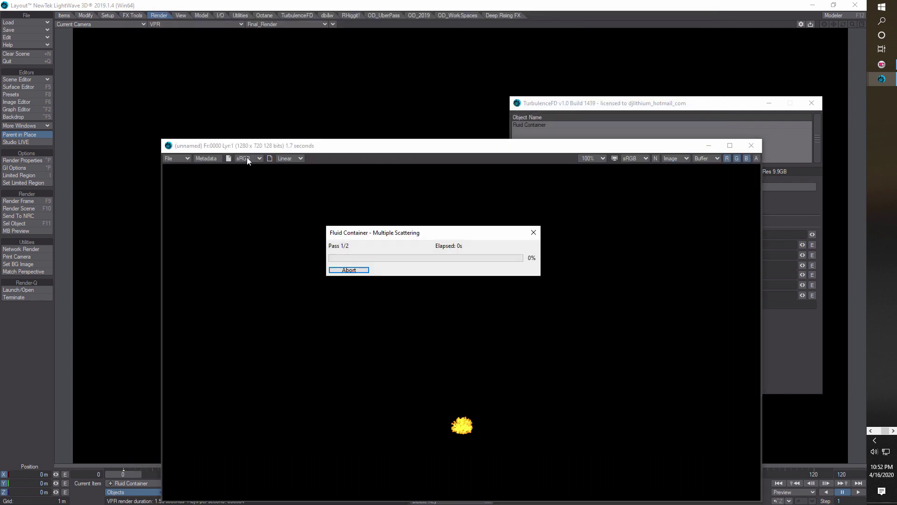
click(185, 158)
mouse_move(213, 158)
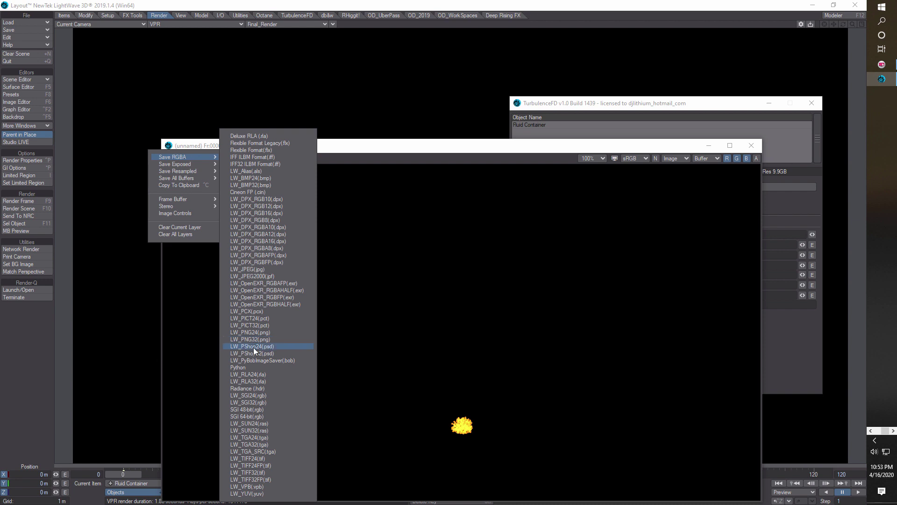
click(198, 341)
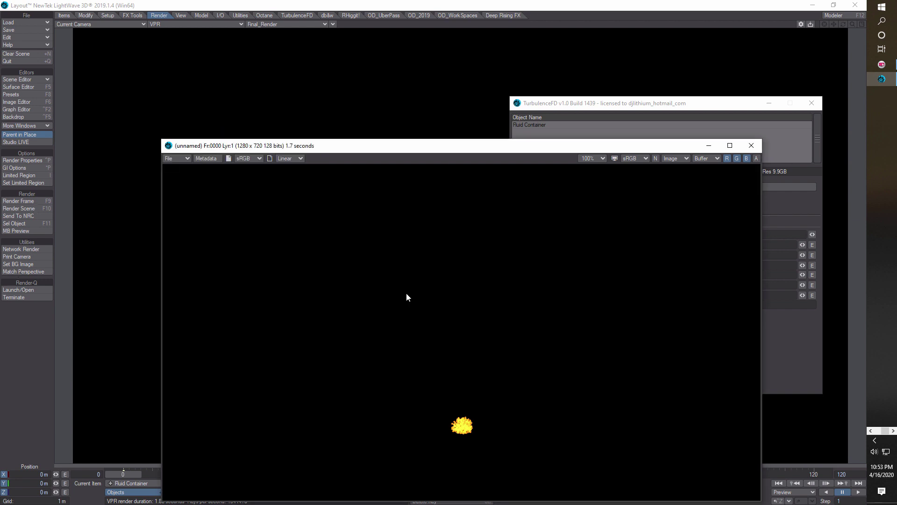
click(750, 146)
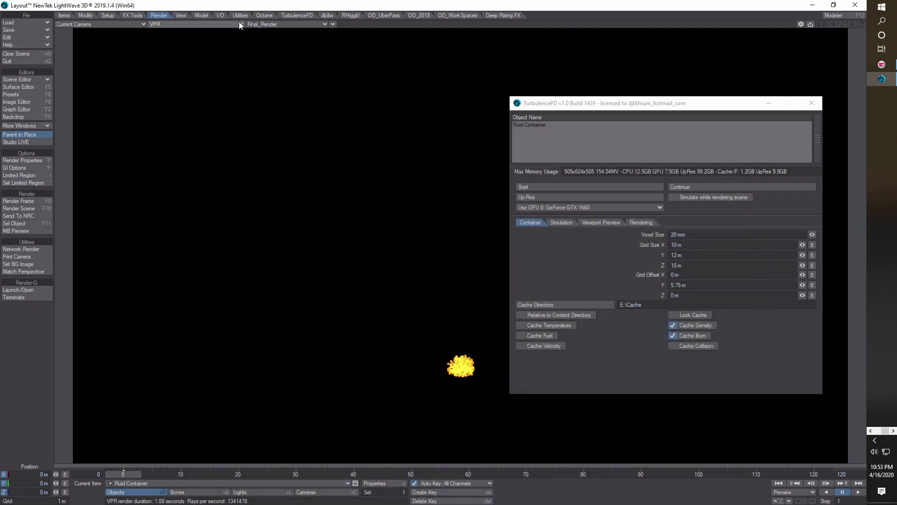
Step: Return the viewport to Textured Shaded Solid Wireframe and start the fluid simulation, overwriting the existing cache
click(239, 24)
click(239, 57)
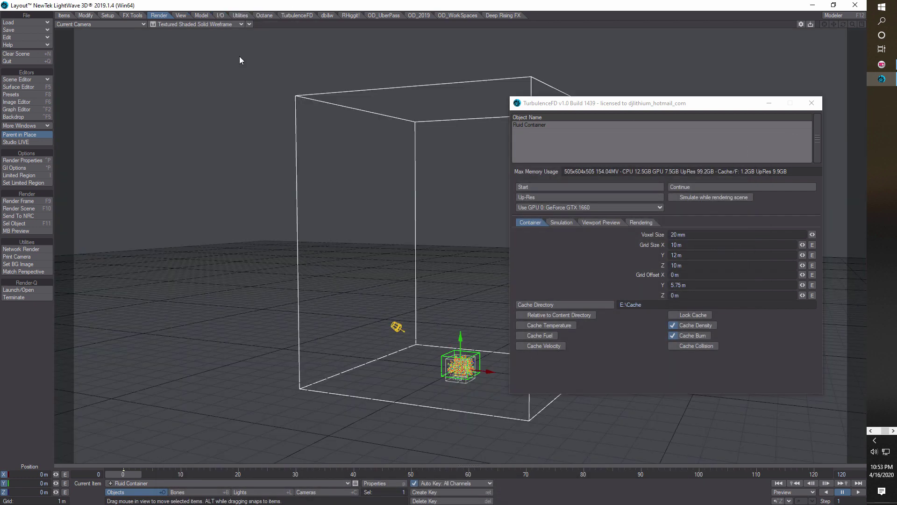
click(566, 187)
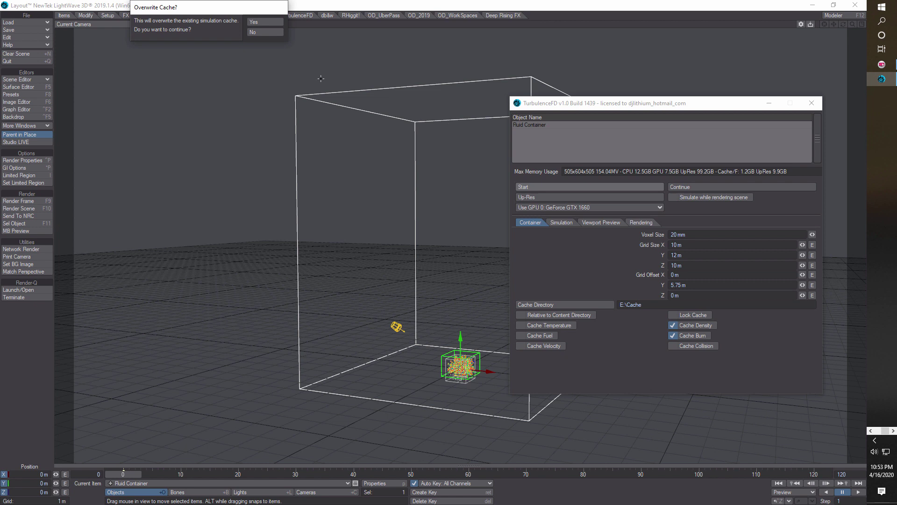
click(273, 21)
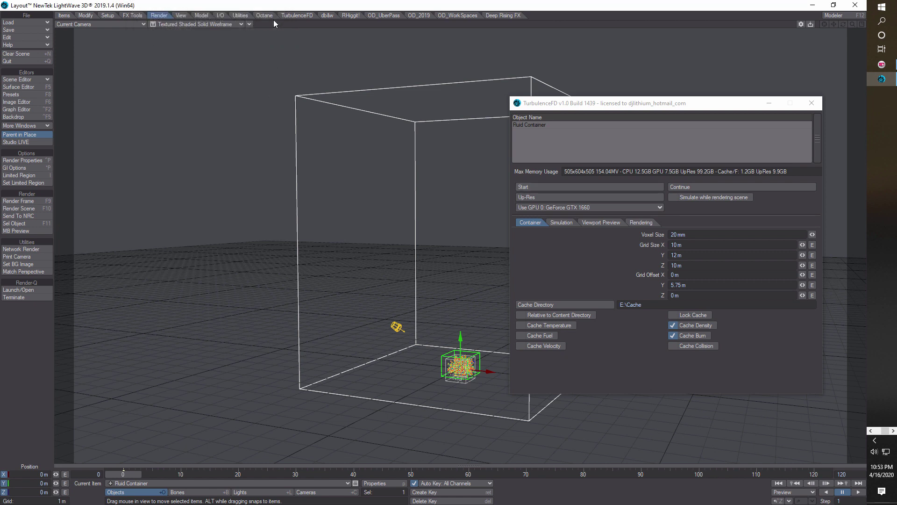
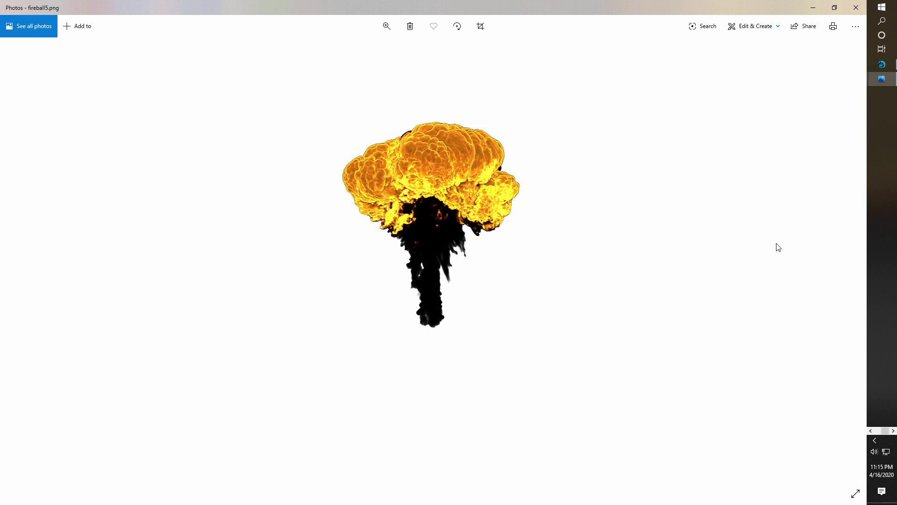
Step: Compare the rendered explosion images fireball5.png and fireball7.png
click(844, 263)
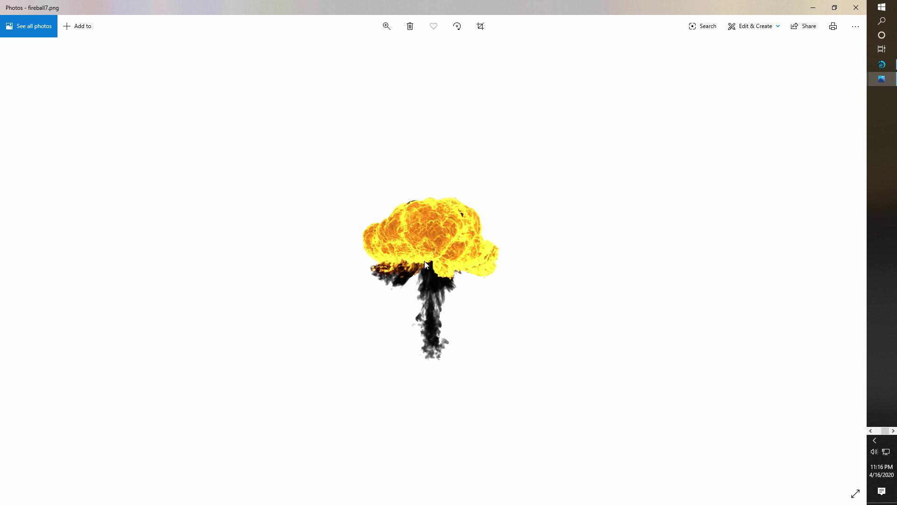
click(22, 264)
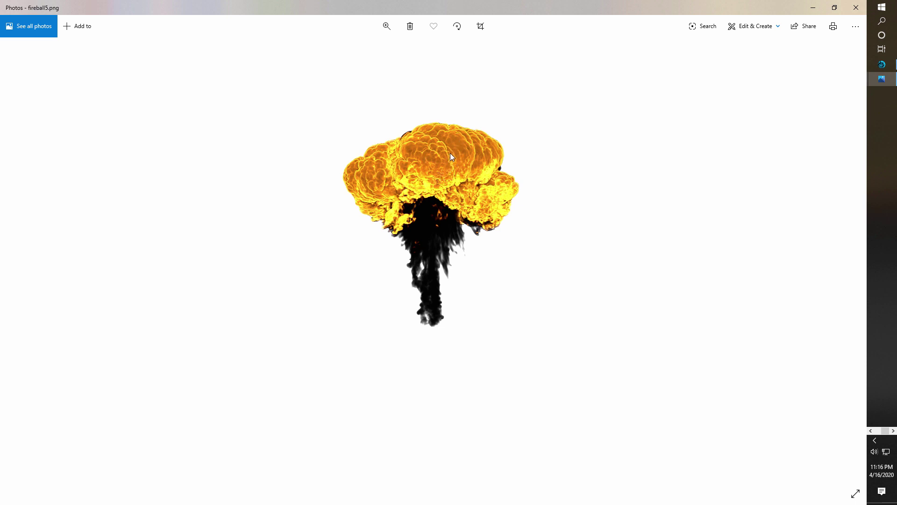
click(845, 263)
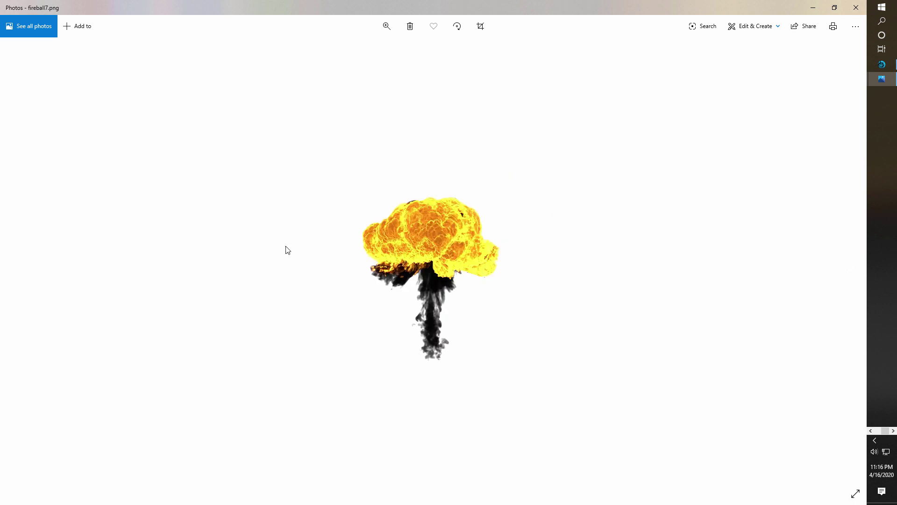
click(24, 263)
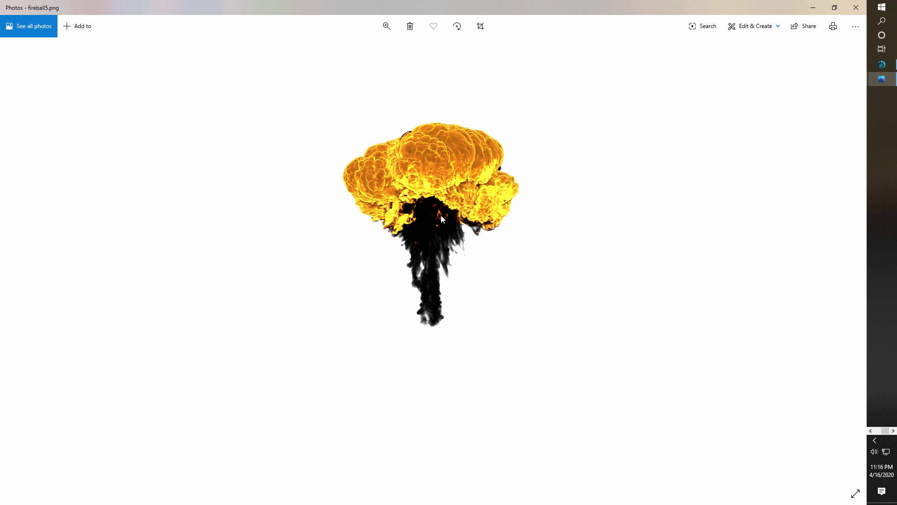
Step: Switch back to LightWave Layout and disable multiple scattering in the fluid container's smoke shader illumination, moving the settings window off the explosion
click(882, 64)
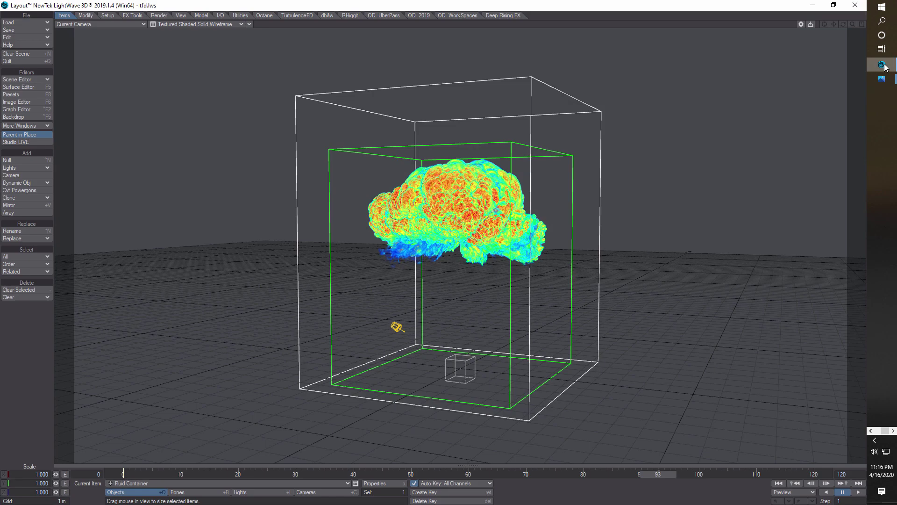
click(298, 16)
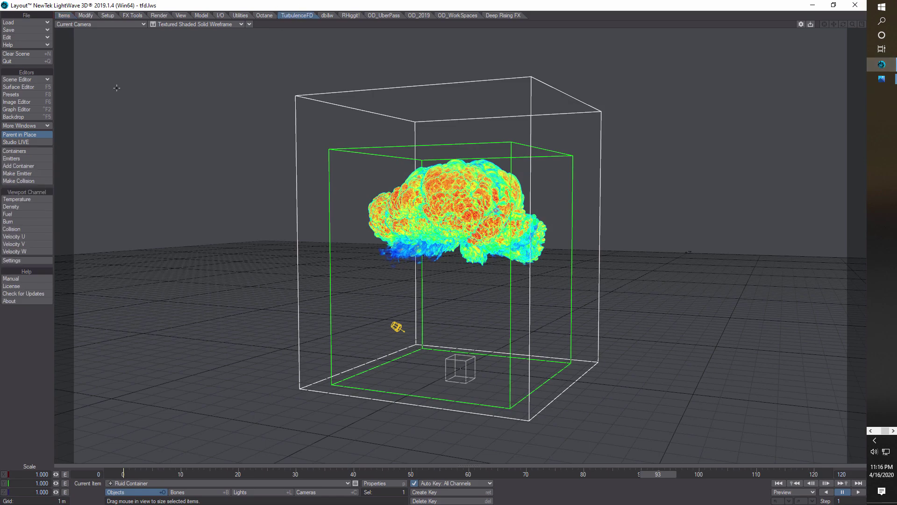
click(24, 151)
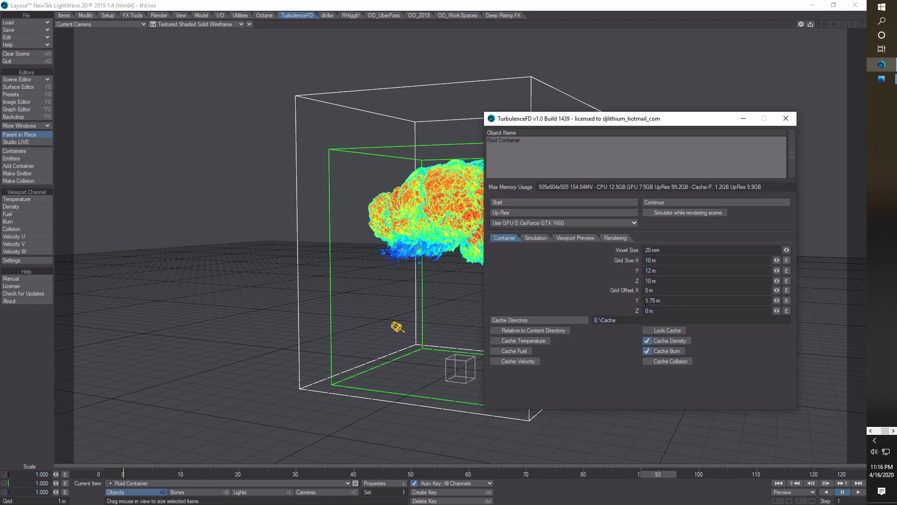
click(622, 237)
click(544, 251)
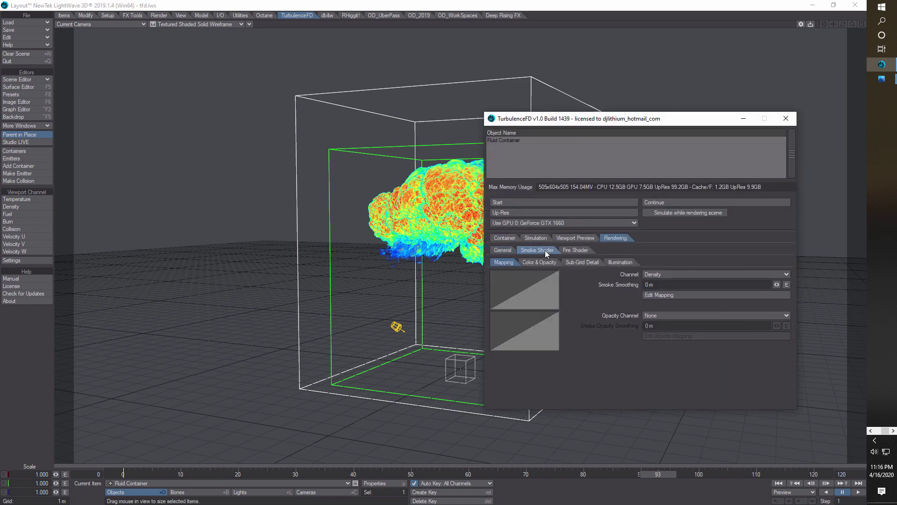
click(620, 263)
click(650, 309)
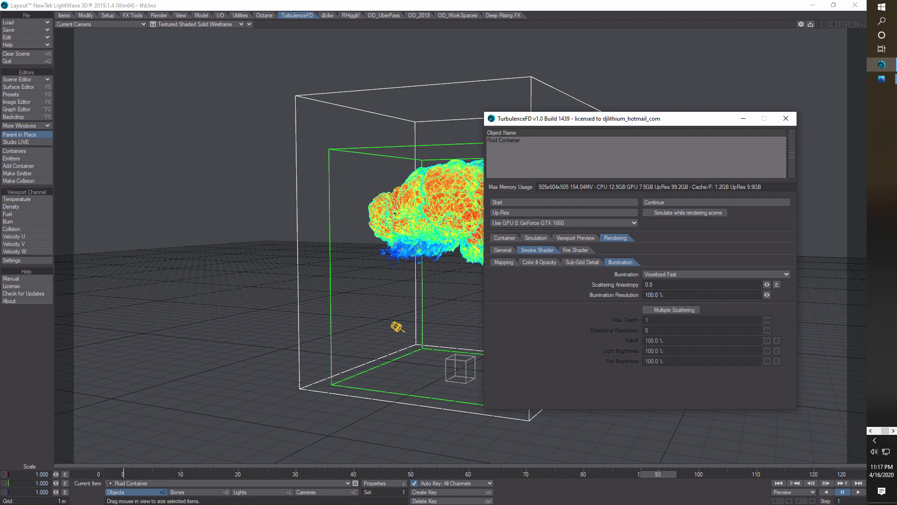
drag(690, 124, 801, 158)
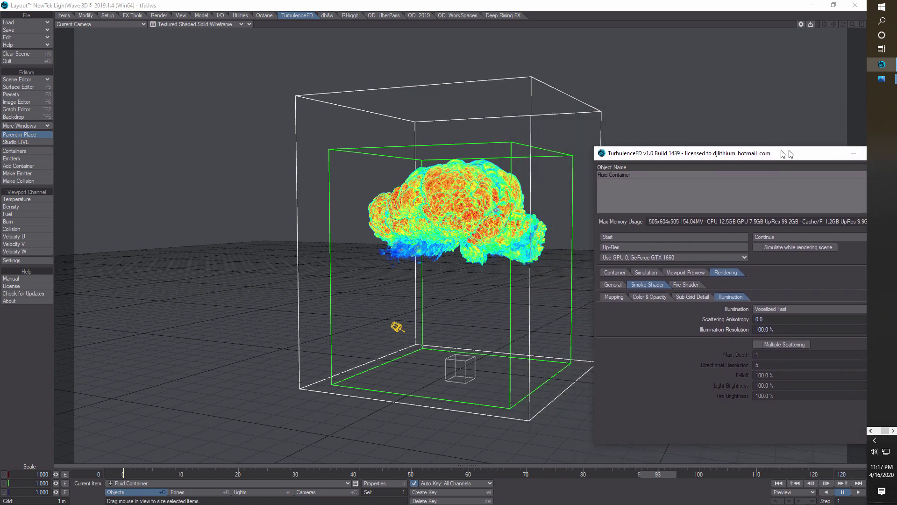